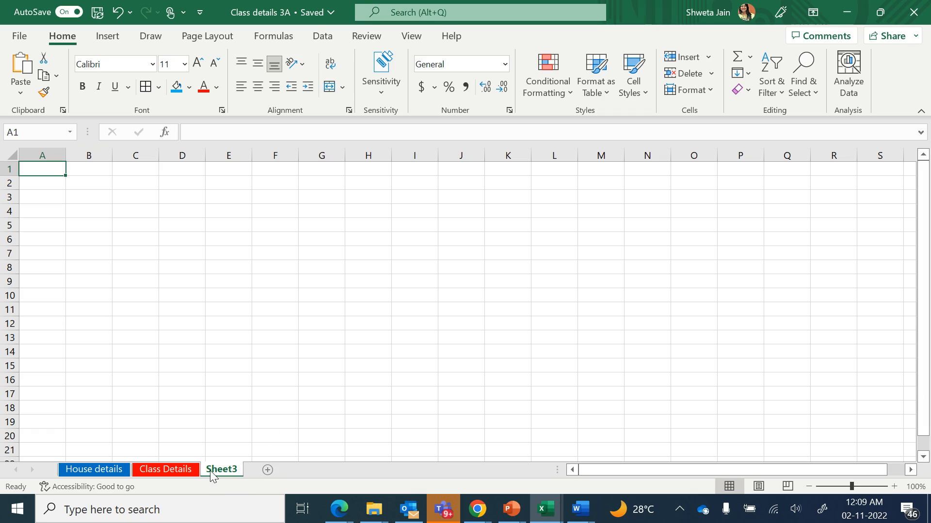
# Rename the third worksheet as Timetable
pyautogui.doubleClick(212, 470)
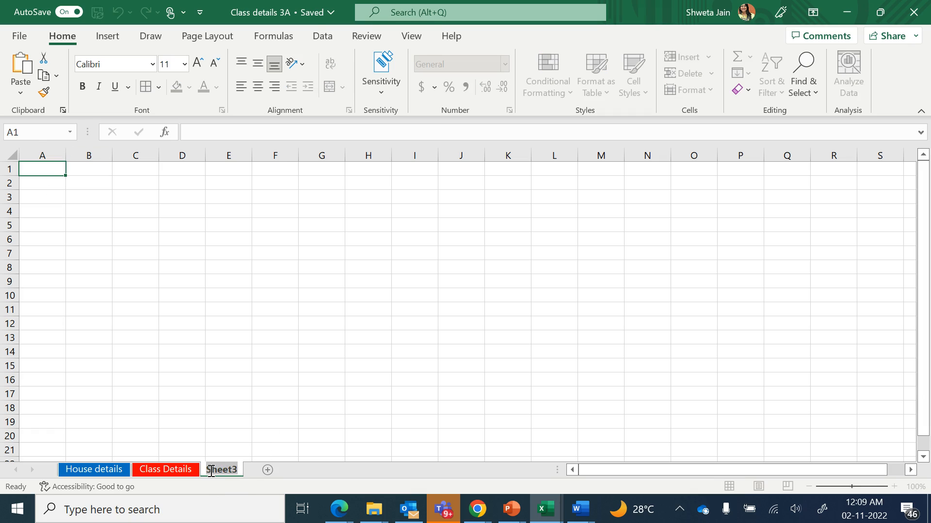
pyautogui.write('Timetab')
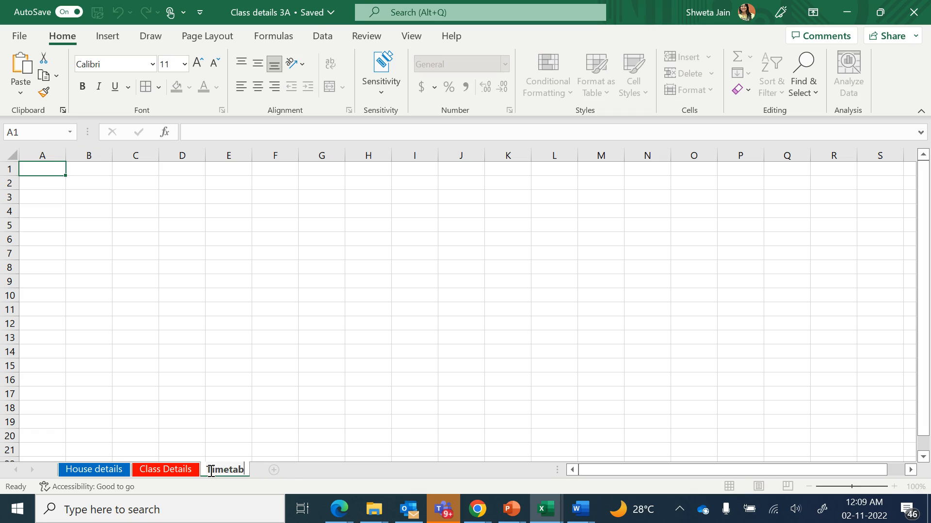
pyautogui.write('le')
pyautogui.press('Return')
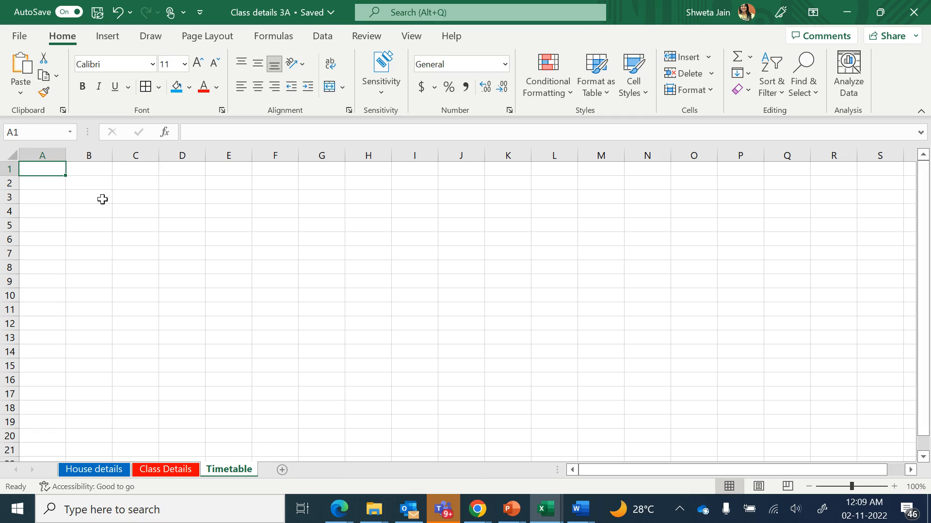
# Enter the title TIMETABLE 3A in cell A1
pyautogui.write('TIMETABLE 3A')
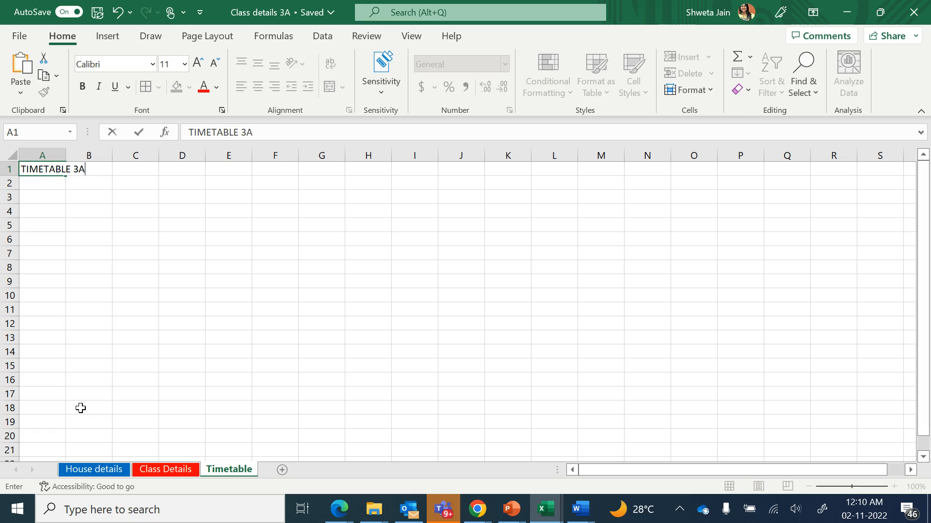
pyautogui.press('Return')
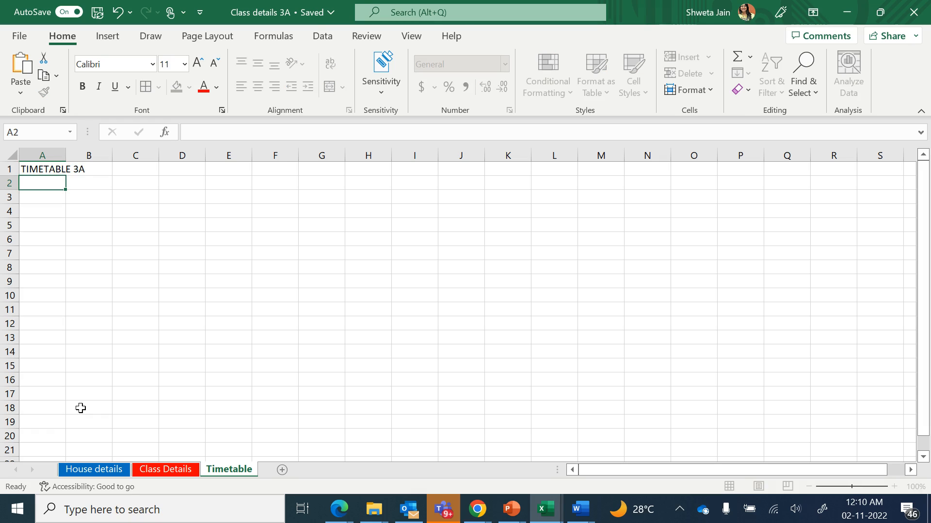
pyautogui.press('Return')
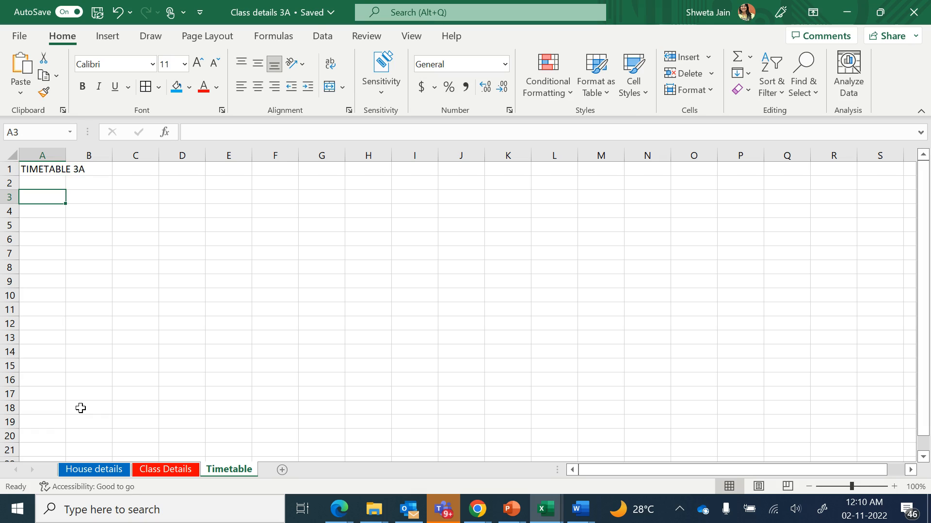
# Enter Day in cell A3 and Monday in cell A4
pyautogui.write('Day')
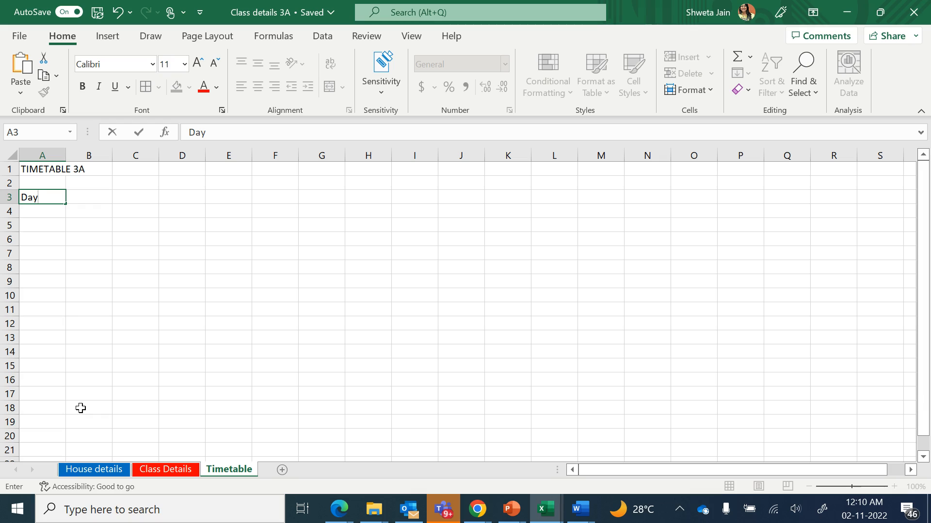
pyautogui.press('Return')
pyautogui.write('S')
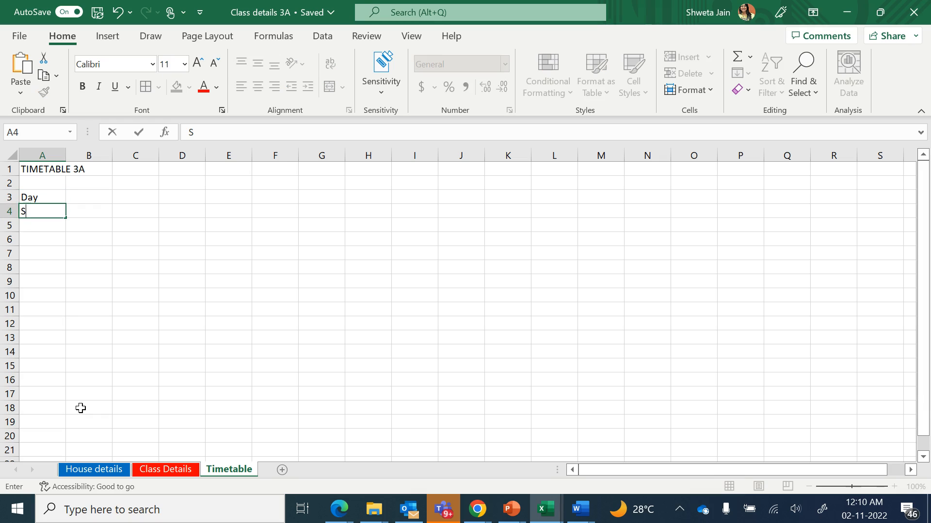
pyautogui.press('BackSpace')
pyautogui.write('Monday')
pyautogui.press('Return')
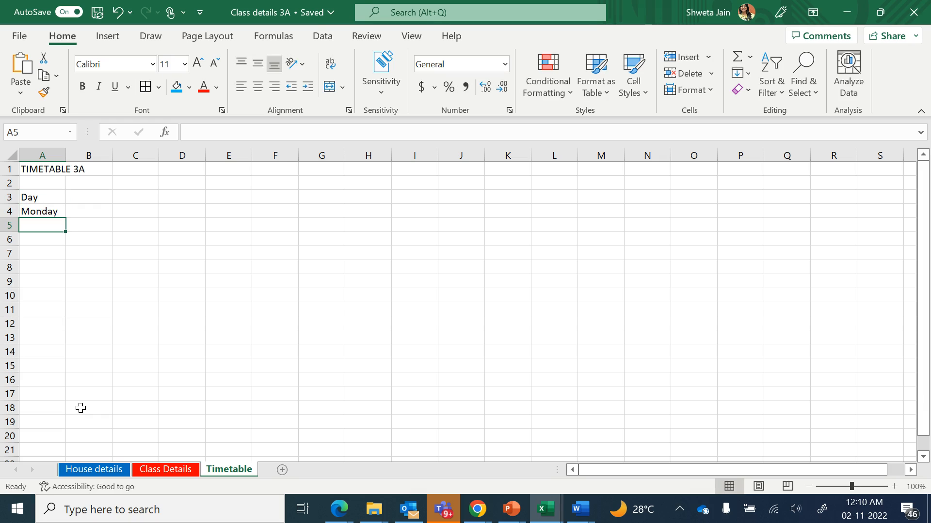
# Fill the weekdays Monday to Friday down A4:A8 and widen column A to fit them
pyautogui.click(56, 210)
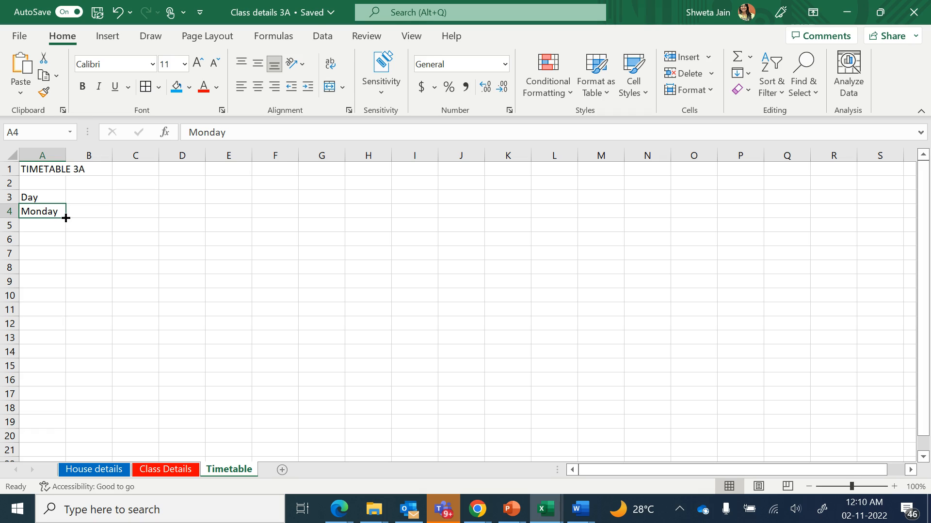
pyautogui.moveTo(65, 219); pyautogui.dragTo(65, 281)
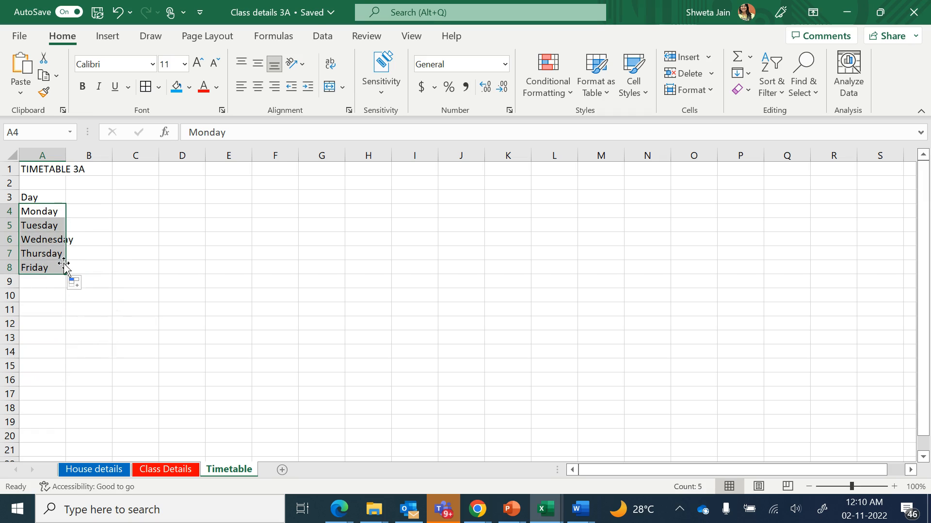
pyautogui.click(50, 215)
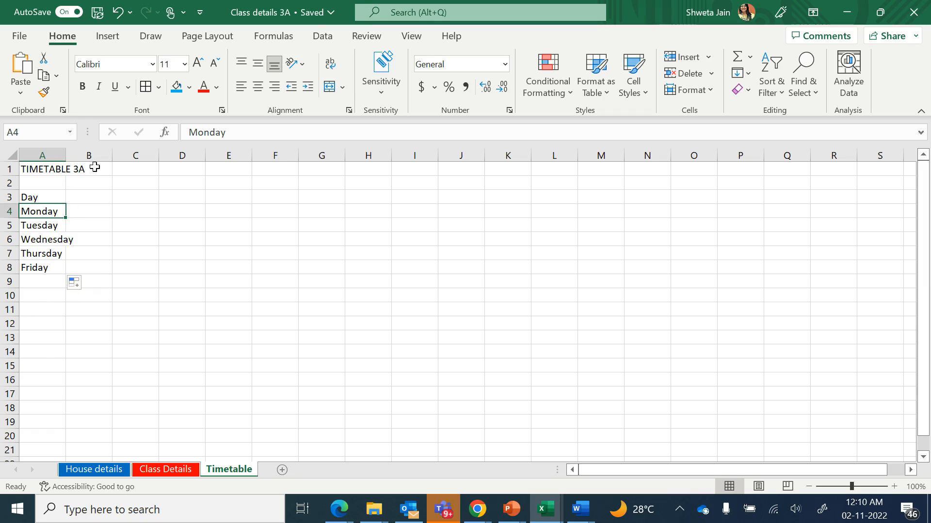
pyautogui.moveTo(66, 155); pyautogui.dragTo(78, 155)
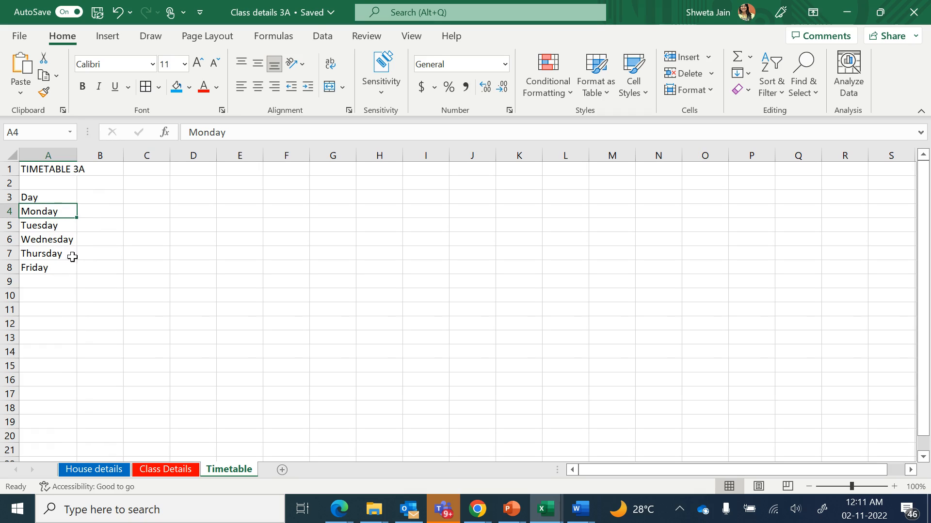
# Enter Period 1 in cell B3
pyautogui.click(89, 198)
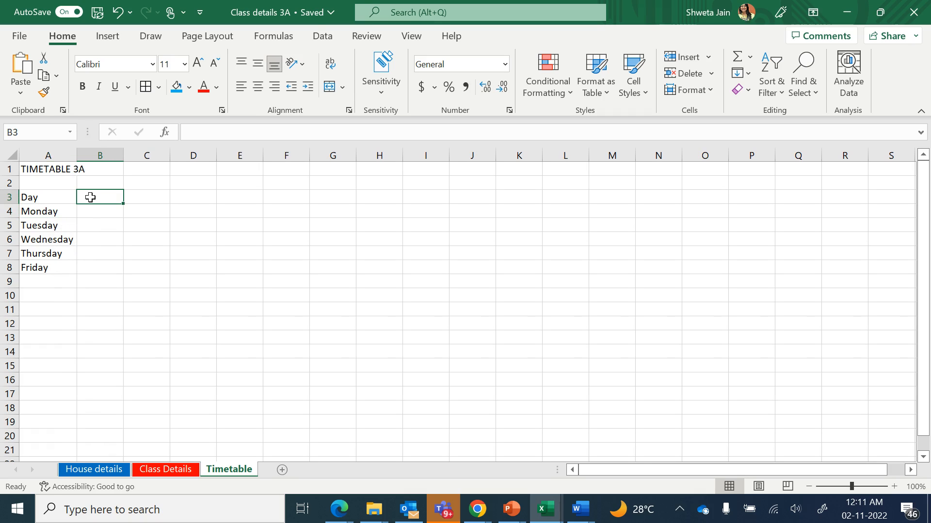
pyautogui.write('Period 1')
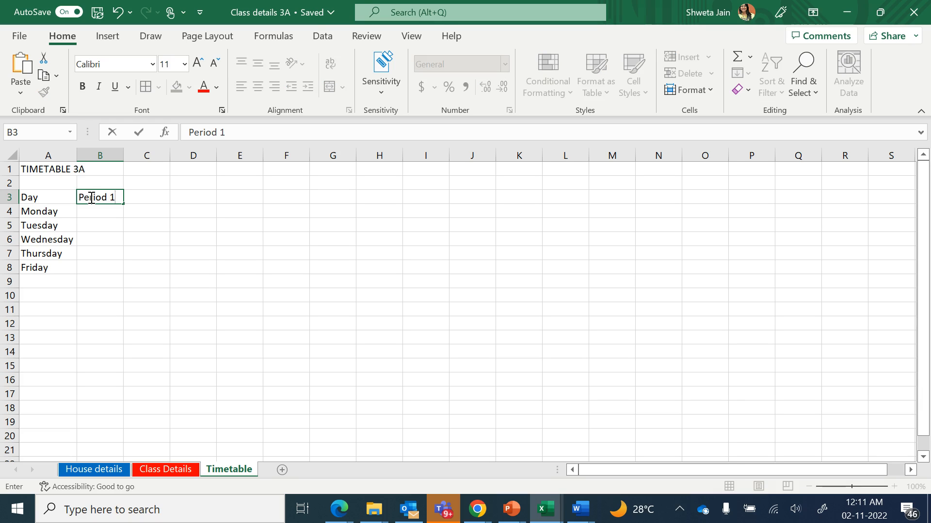
pyautogui.press('Return')
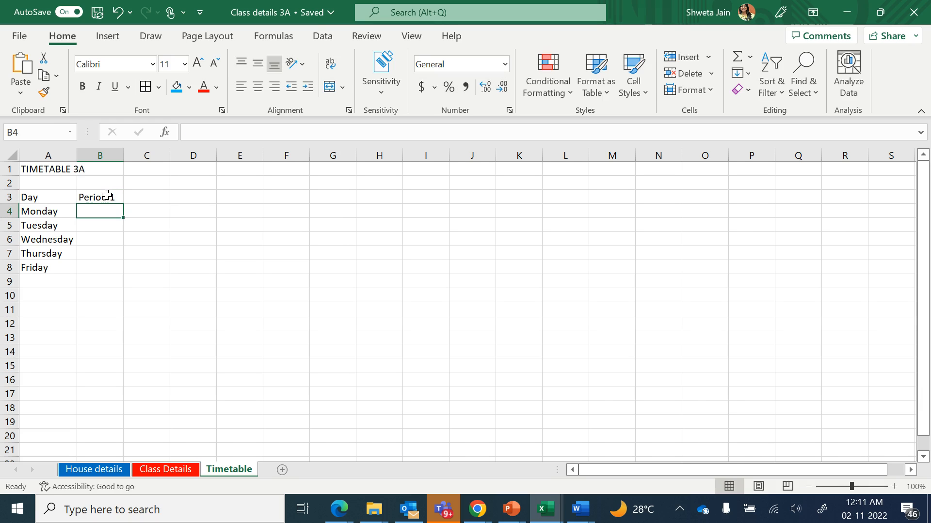
# Fill the period headings Period 1 to Period 6 across B3:G3
pyautogui.click(106, 195)
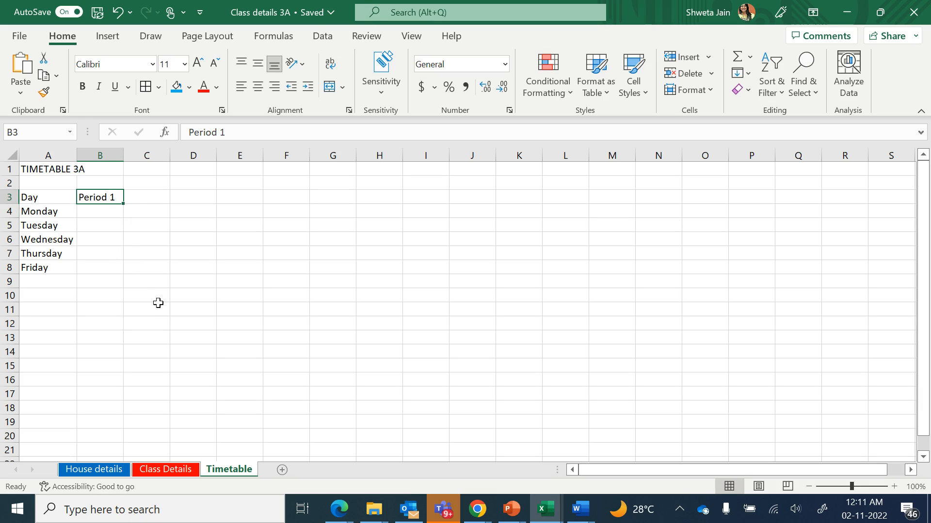
pyautogui.moveTo(123, 204); pyautogui.dragTo(341, 194)
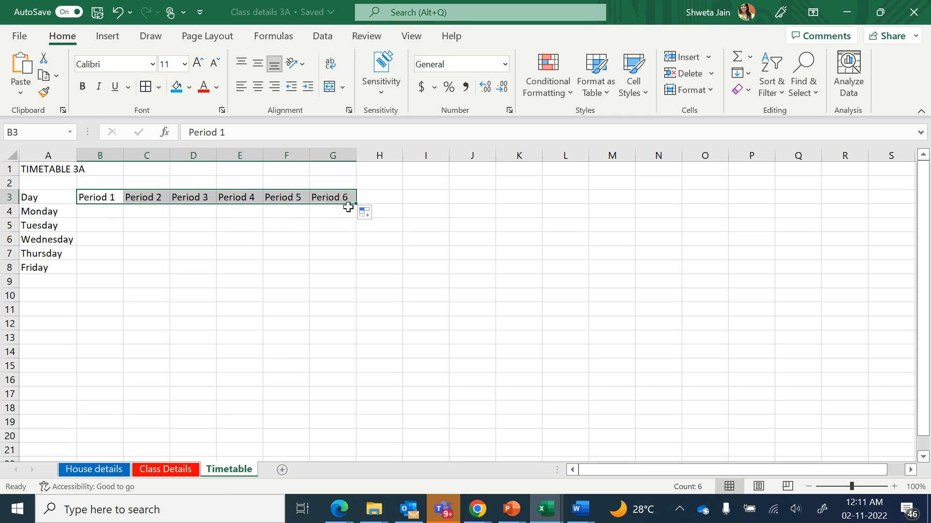
pyautogui.click(135, 234)
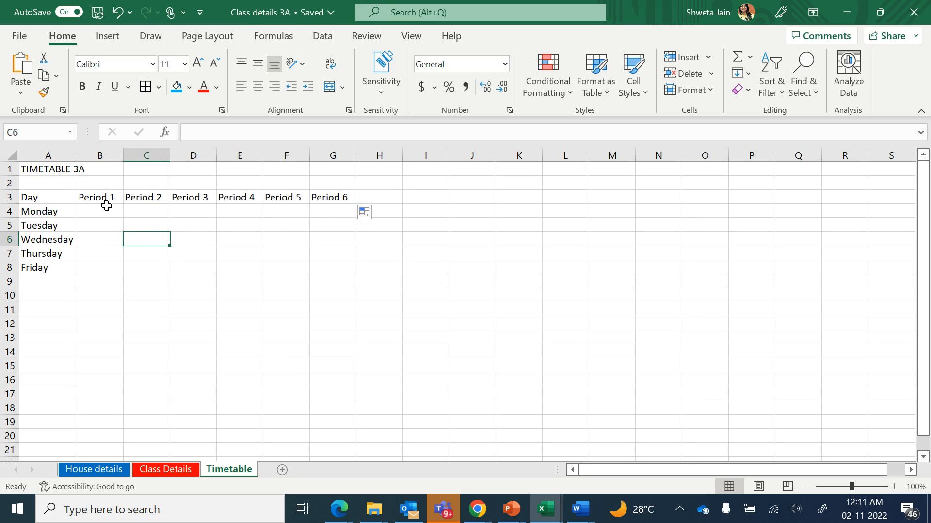
# Fill the Day heading cell A3 with orange
pyautogui.click(57, 196)
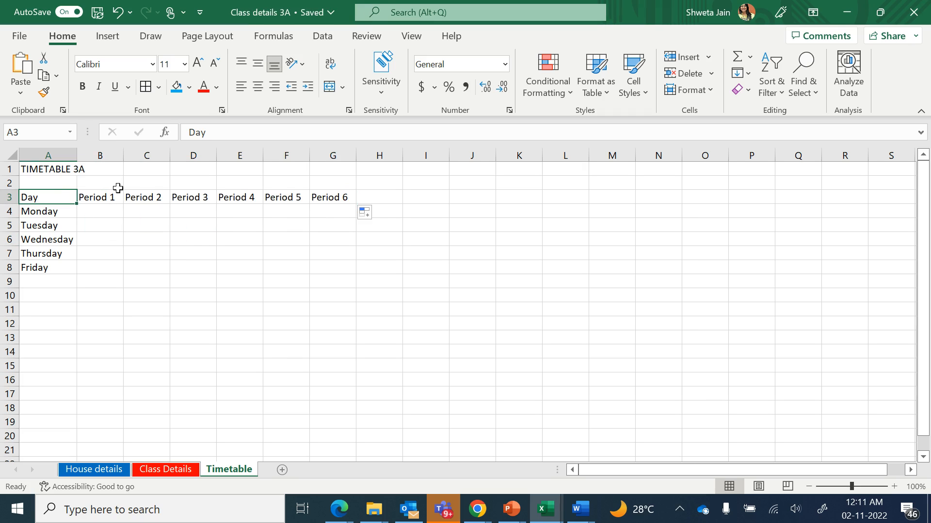
pyautogui.click(189, 87)
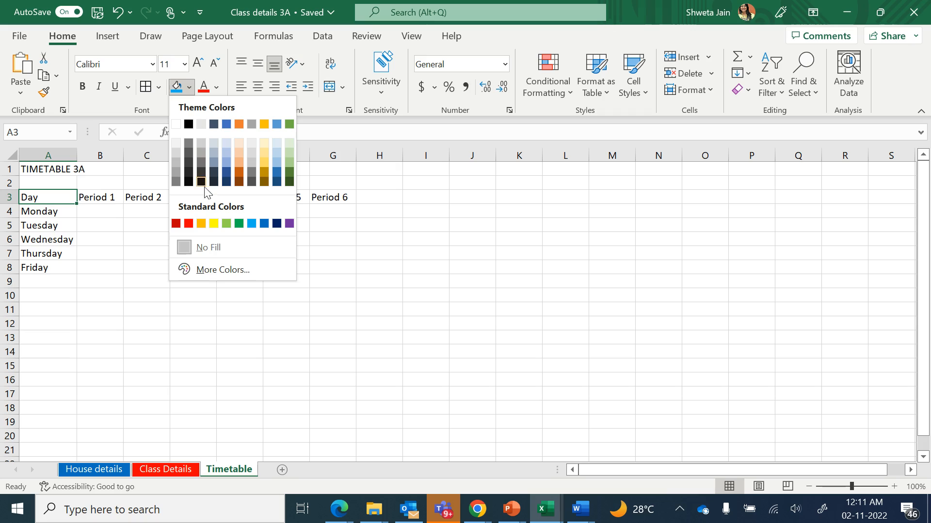
pyautogui.click(202, 223)
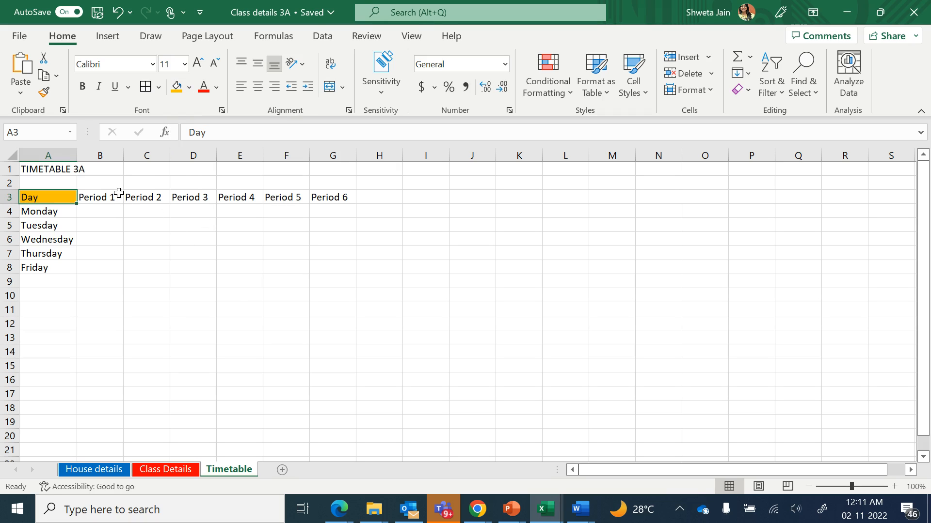
# Angle the period headings in B3:G3 counterclockwise
pyautogui.click(100, 200)
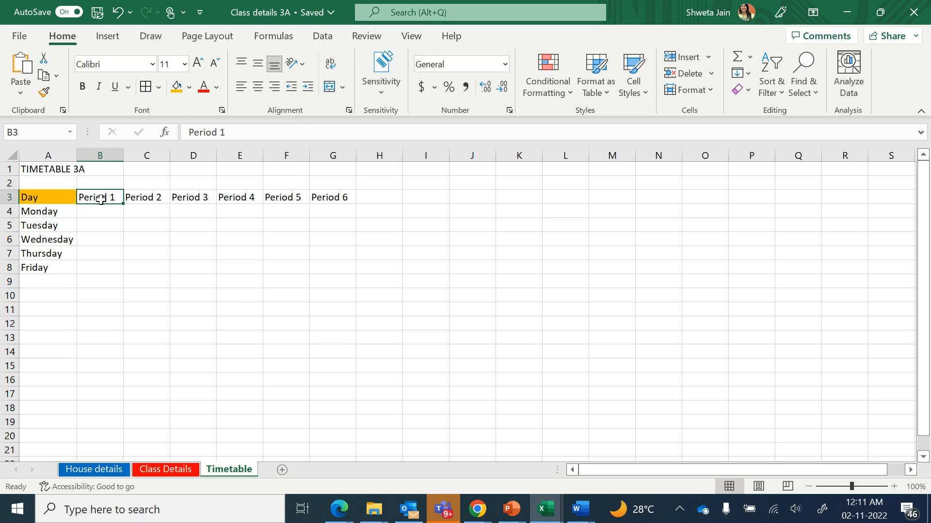
pyautogui.hotkey('shift', 'Right')
pyautogui.hotkey('shift', 'Right')
pyautogui.hotkey('shift', 'Right')
pyautogui.hotkey('shift', 'Right')
pyautogui.hotkey('shift', 'Right')
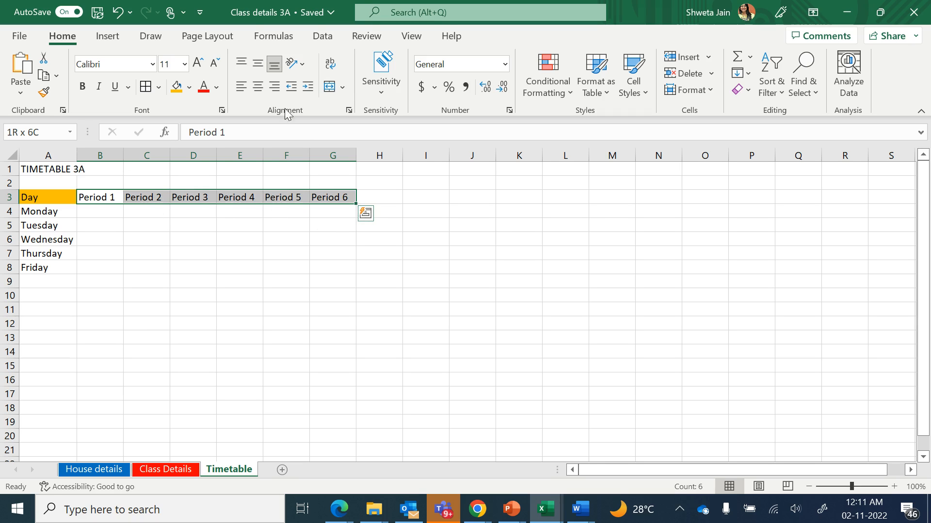
pyautogui.click(303, 62)
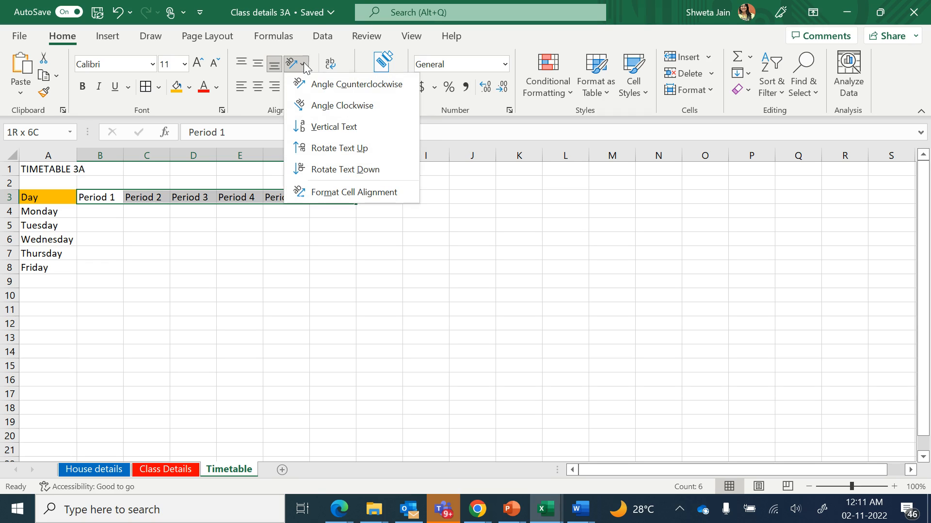
pyautogui.click(329, 88)
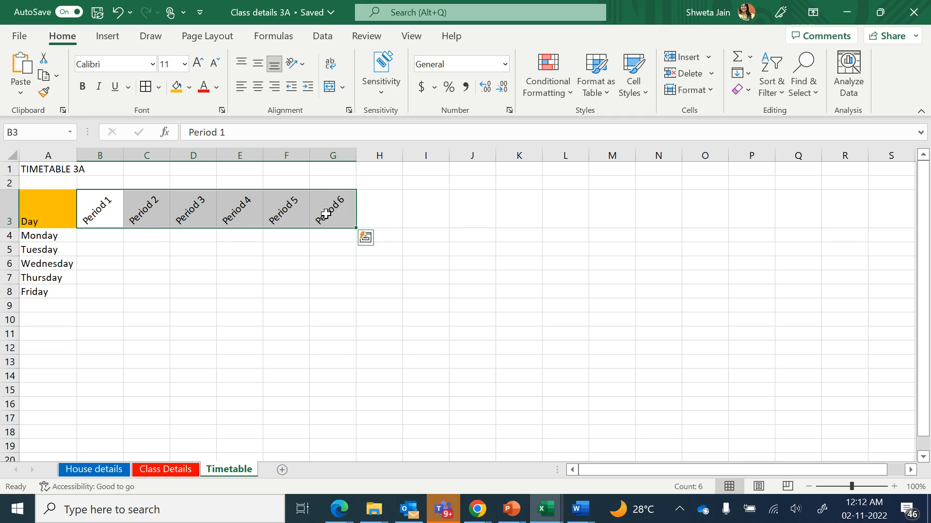
pyautogui.click(236, 247)
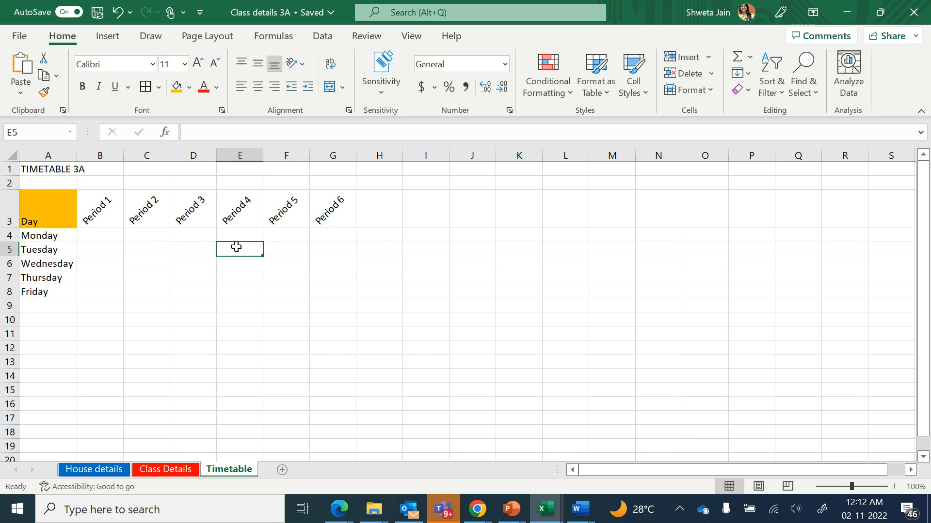
# Fill the Period 1 heading cell with red
pyautogui.click(94, 216)
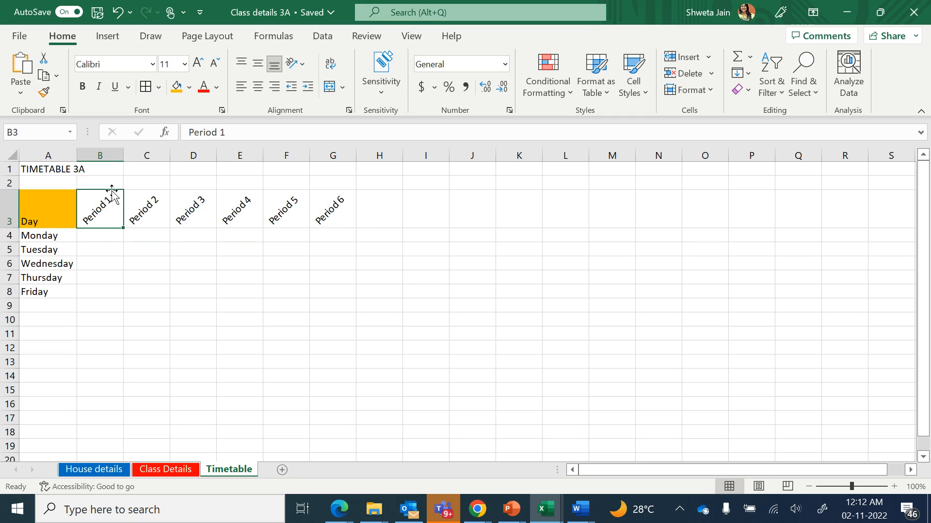
pyautogui.click(189, 87)
pyautogui.click(188, 223)
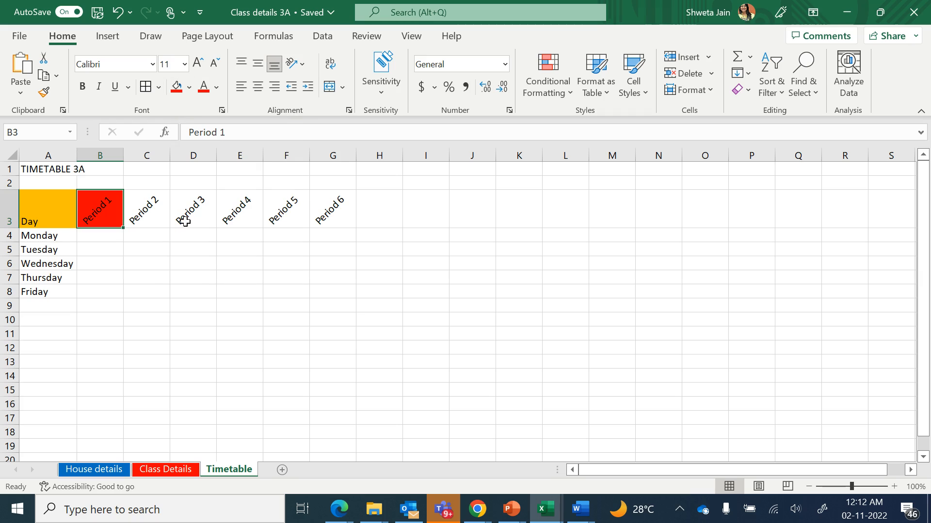
# Fill the Period 2 heading cell with yellow
pyautogui.click(160, 206)
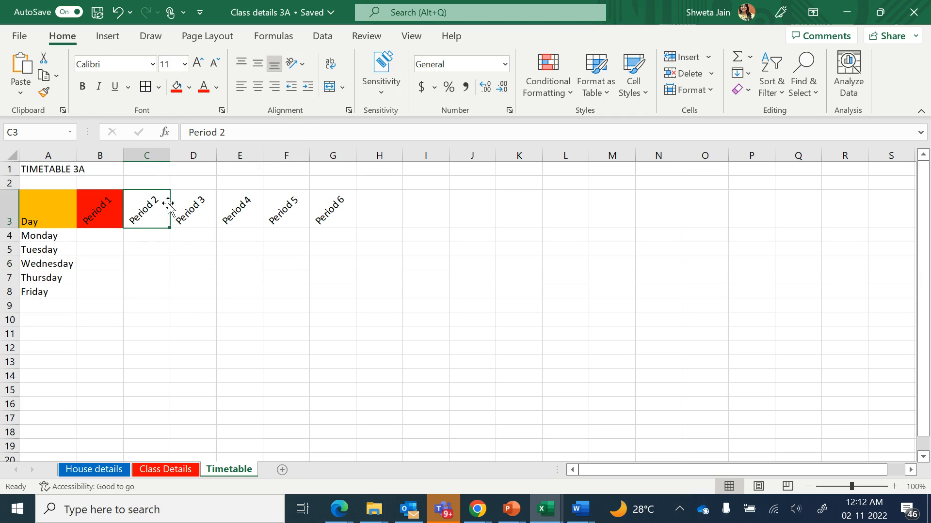
pyautogui.click(194, 91)
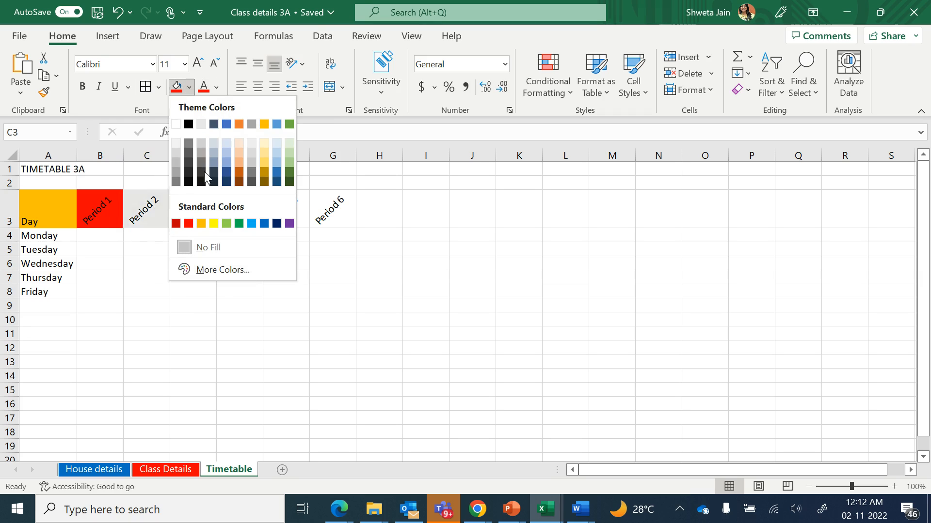
pyautogui.click(213, 225)
# Fill the Period 3 heading cell with a light gold tint
pyautogui.click(191, 211)
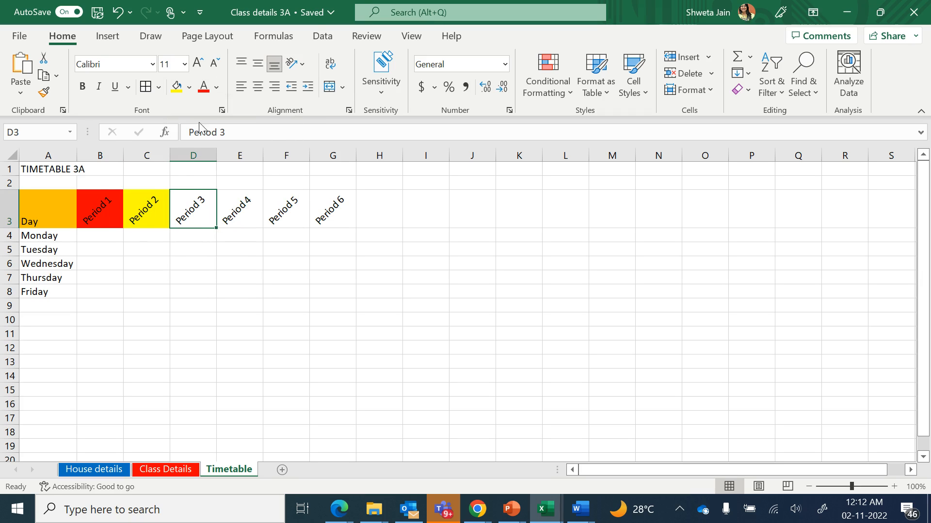
pyautogui.click(192, 89)
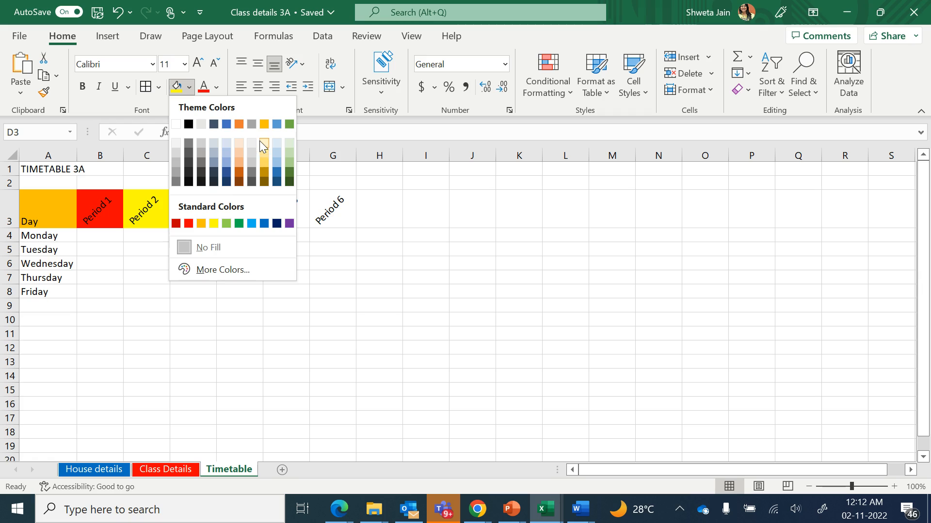
pyautogui.click(265, 152)
# Fill the Period 4 heading cell with a light blue tint
pyautogui.click(226, 220)
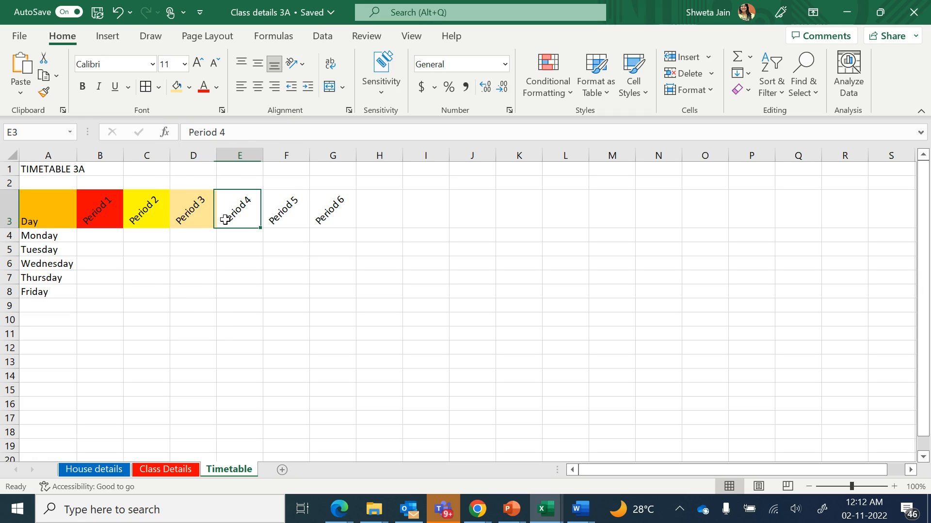
pyautogui.click(190, 88)
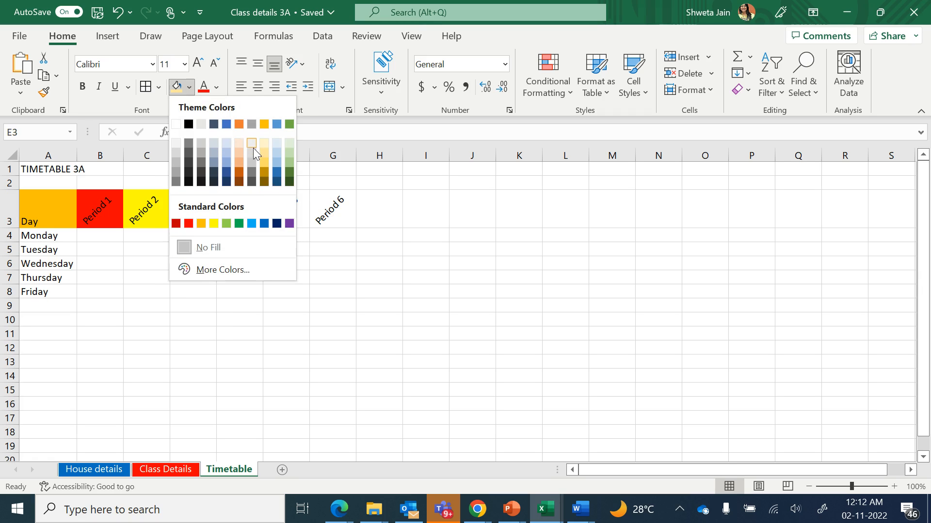
pyautogui.click(276, 160)
# Fill the Period 5 heading cell with green
pyautogui.click(298, 206)
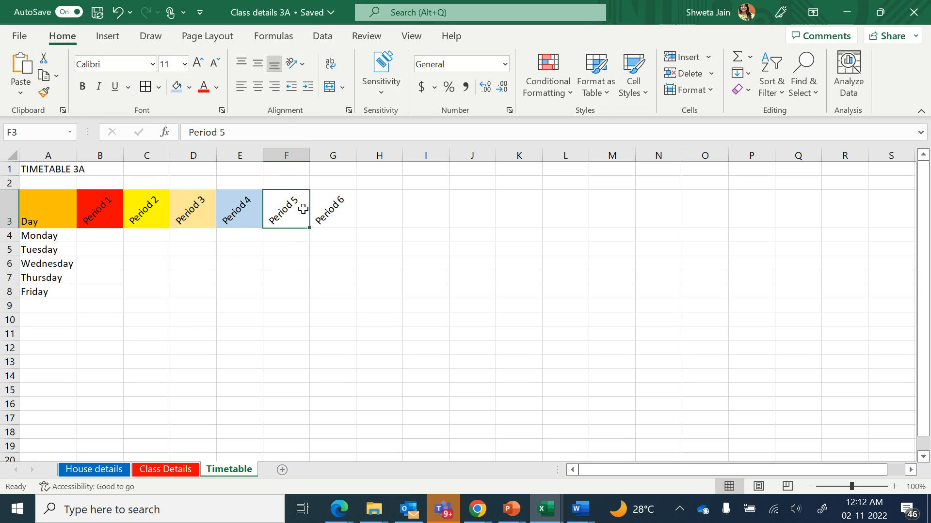
pyautogui.click(189, 87)
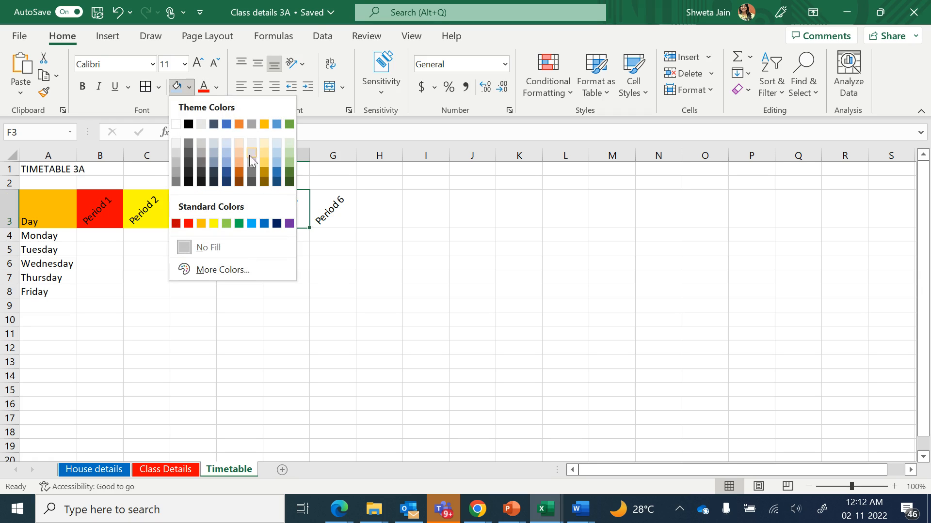
pyautogui.click(239, 223)
# Fill the Period 6 heading cell with grey
pyautogui.click(331, 215)
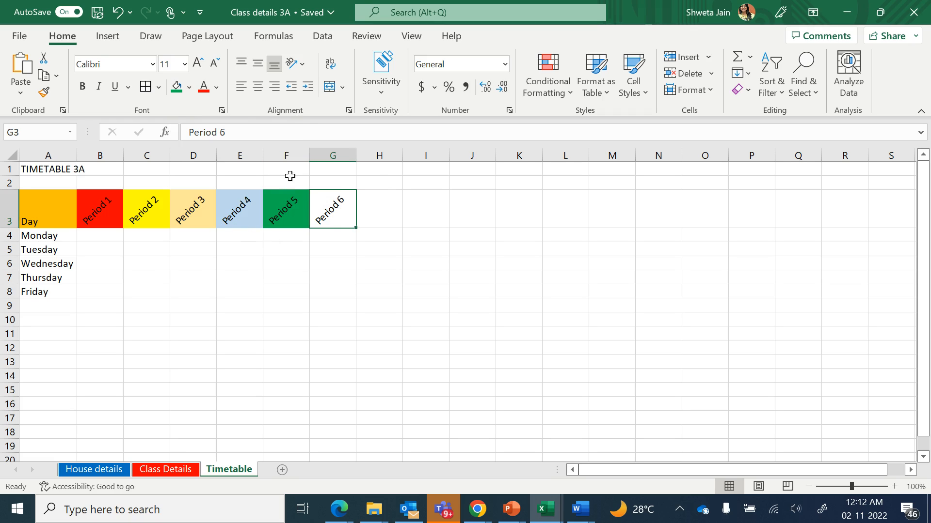
pyautogui.click(189, 88)
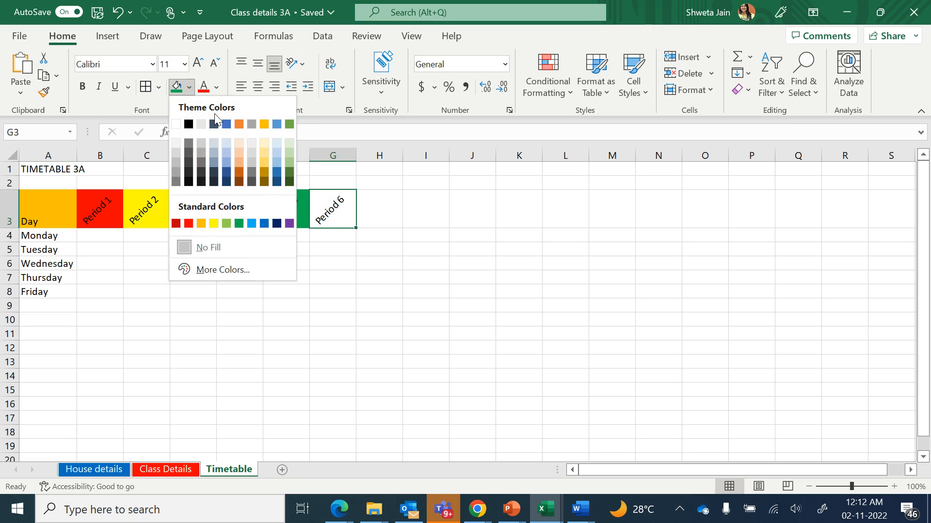
pyautogui.click(252, 123)
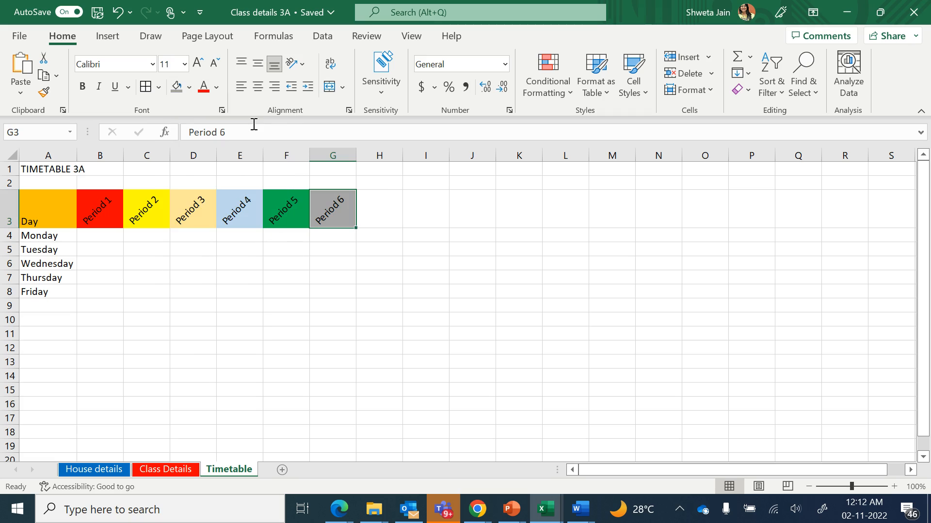
# Select the whole sheet and set its font size to 20
pyautogui.click(192, 274)
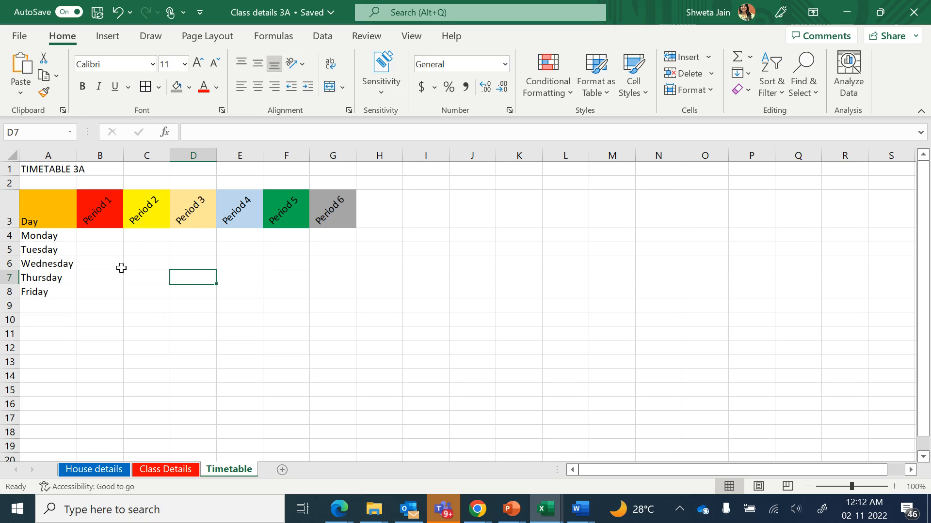
pyautogui.click(11, 155)
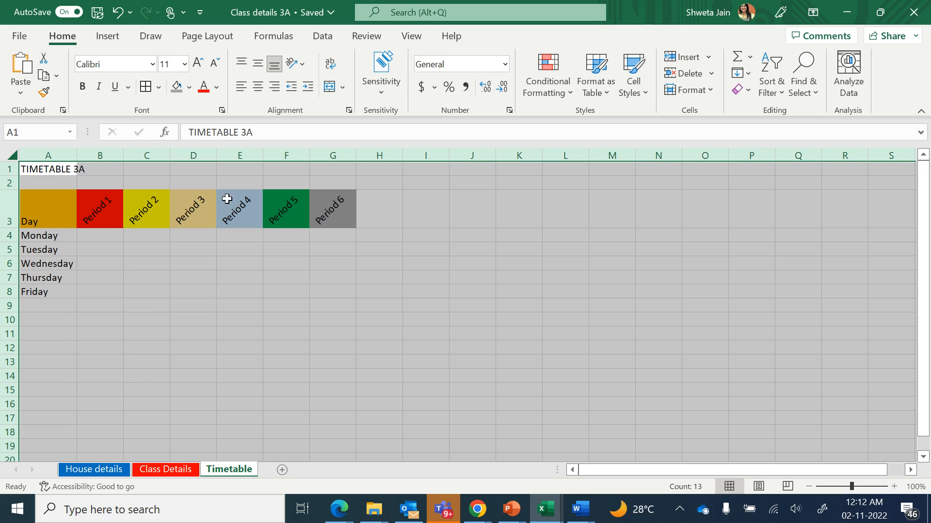
pyautogui.click(169, 63)
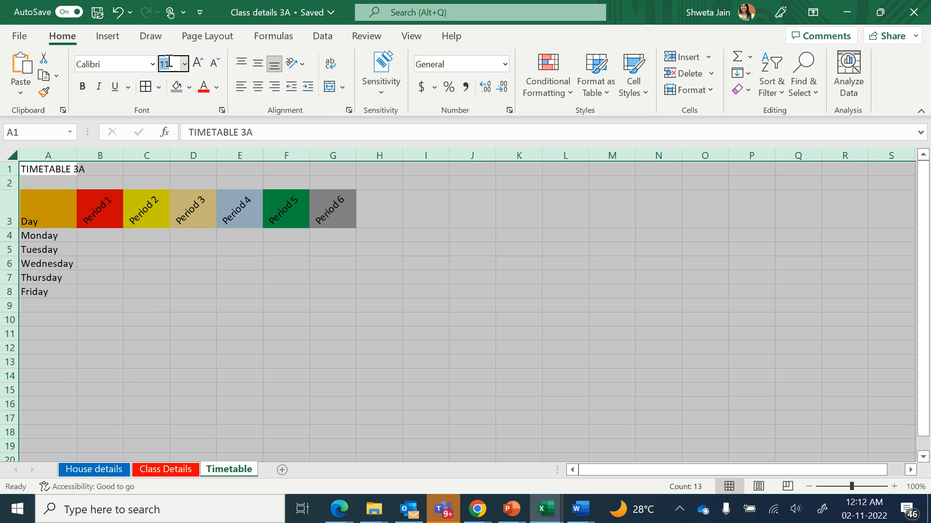
pyautogui.press('BackSpace')
pyautogui.press('Return')
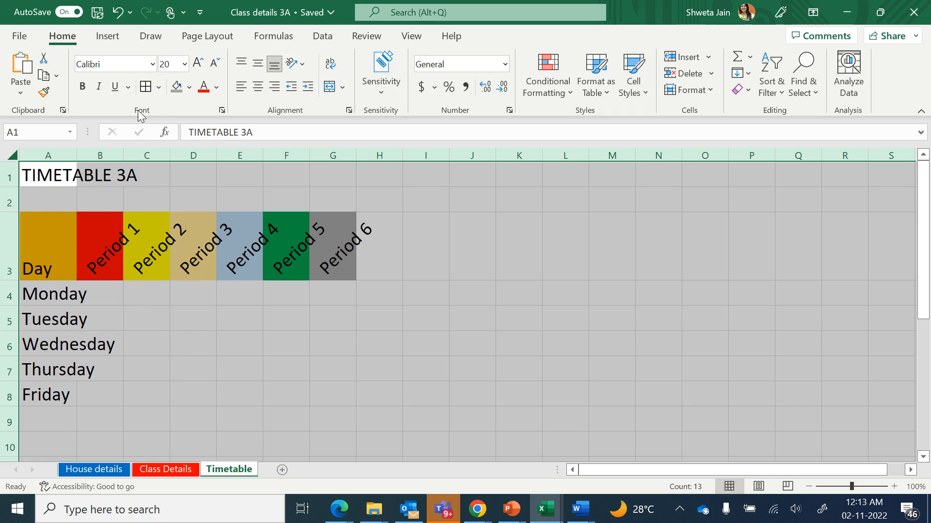
# Widen column A so the weekday names fit
pyautogui.click(134, 299)
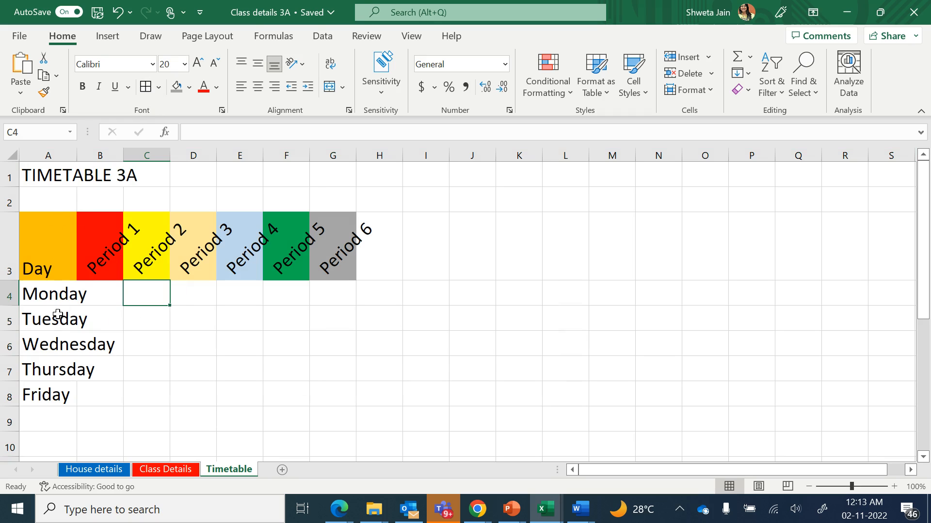
pyautogui.moveTo(75, 153); pyautogui.dragTo(113, 162)
pyautogui.moveTo(114, 161); pyautogui.dragTo(120, 161)
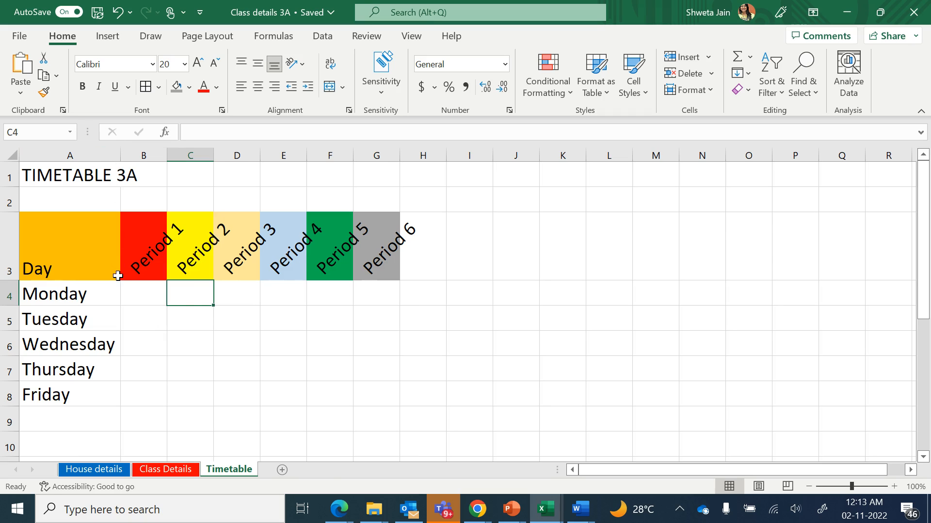
# Insert a new sheet column before the Period 3 column
pyautogui.click(147, 298)
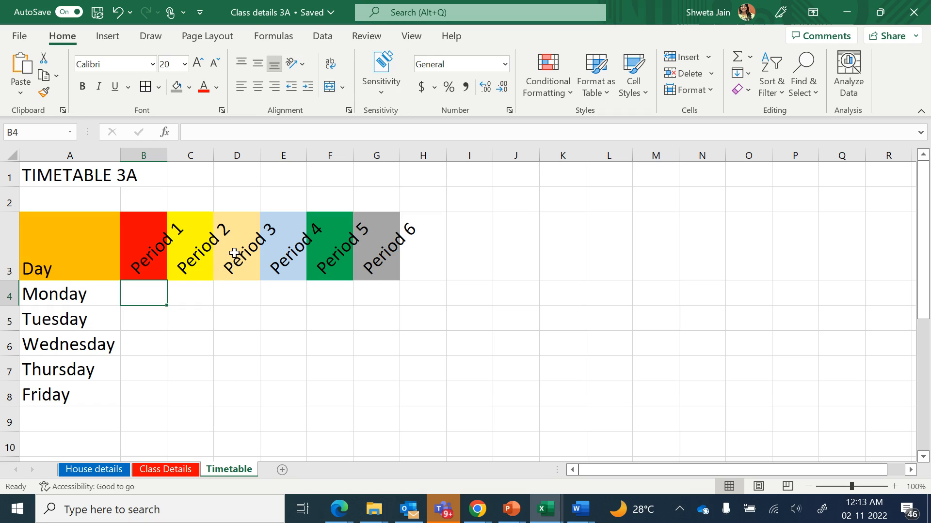
pyautogui.click(241, 341)
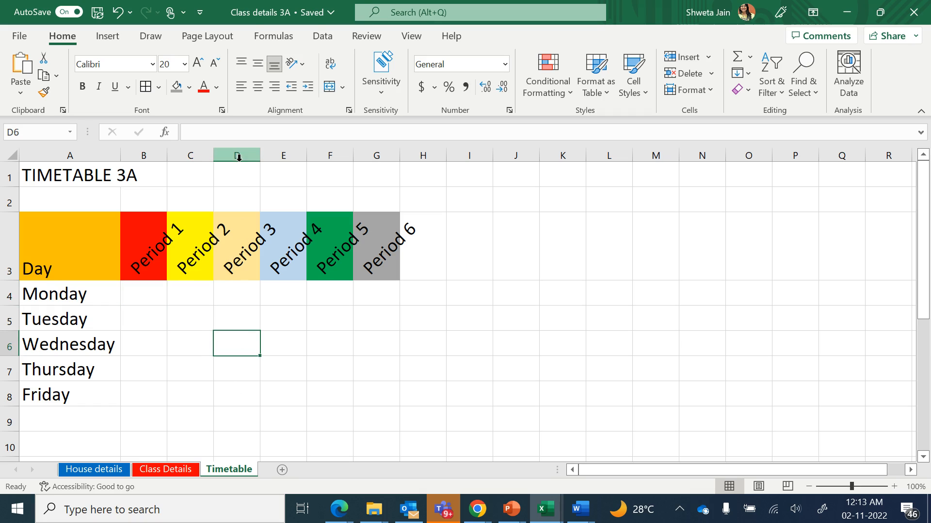
pyautogui.click(242, 292)
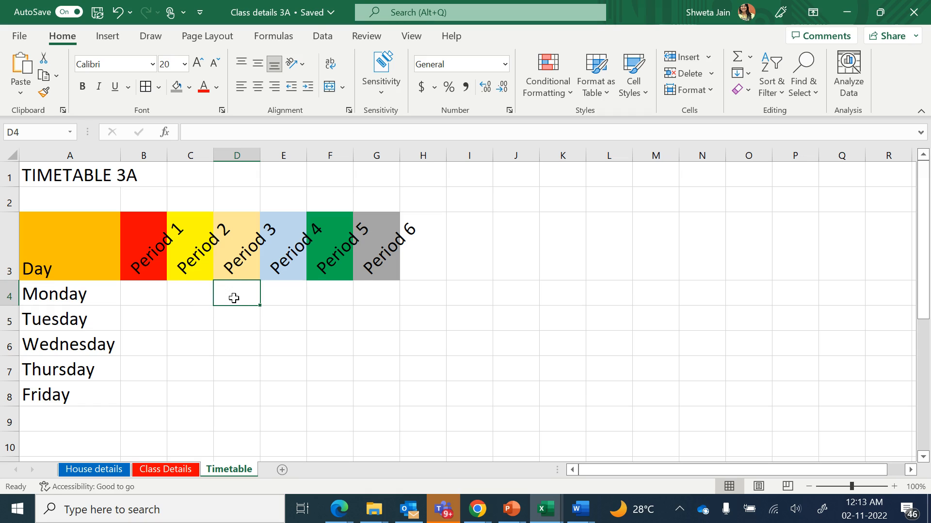
pyautogui.click(237, 315)
pyautogui.click(240, 338)
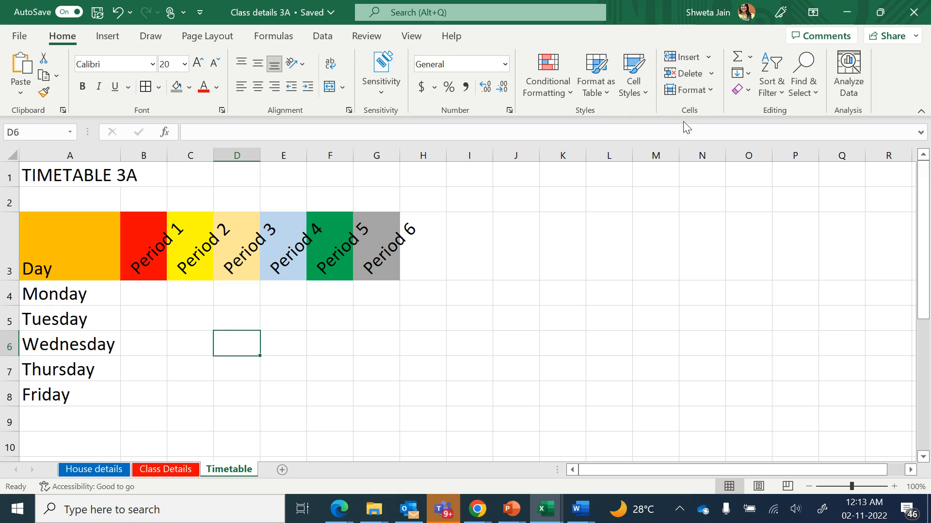
pyautogui.click(708, 58)
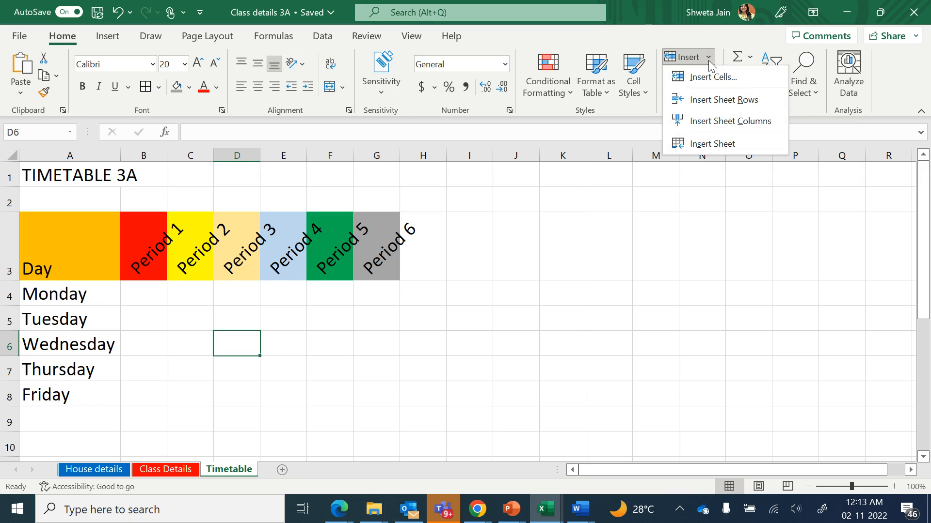
pyautogui.click(741, 121)
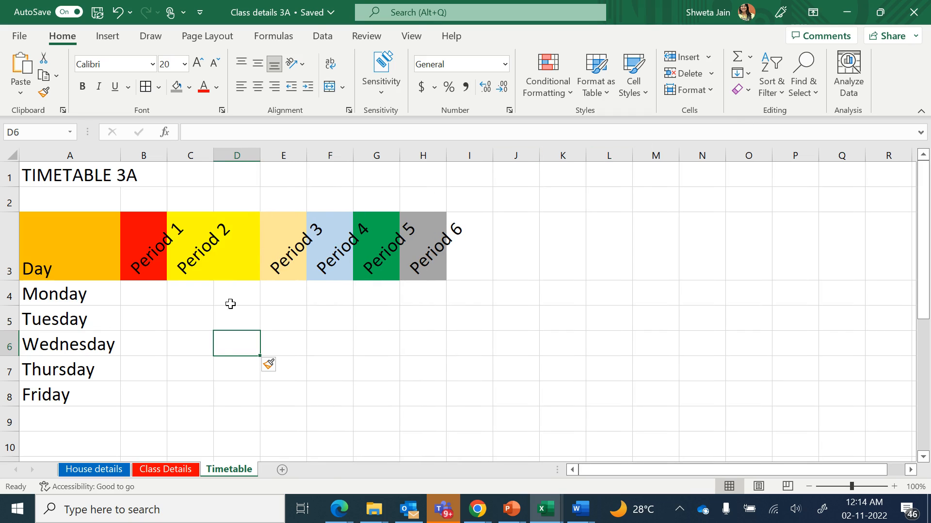
pyautogui.click(235, 260)
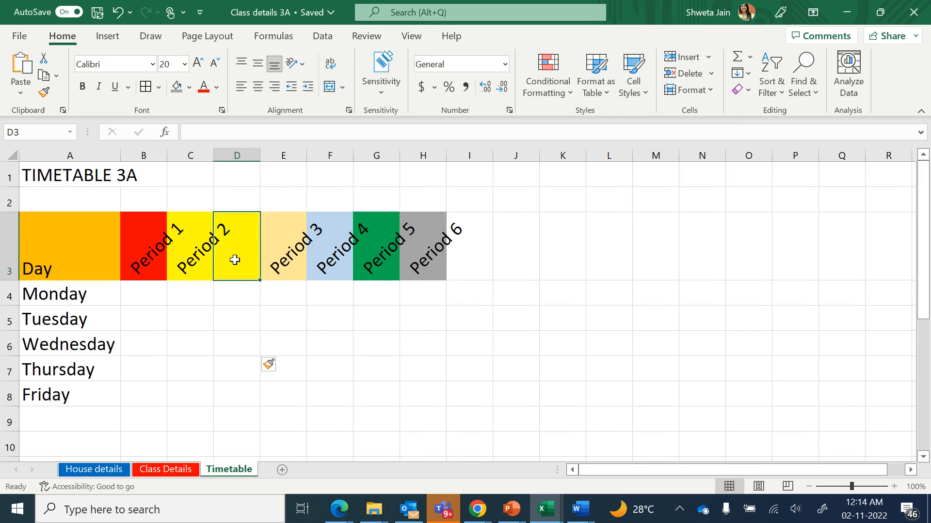
pyautogui.press('Up')
pyautogui.press('Up')
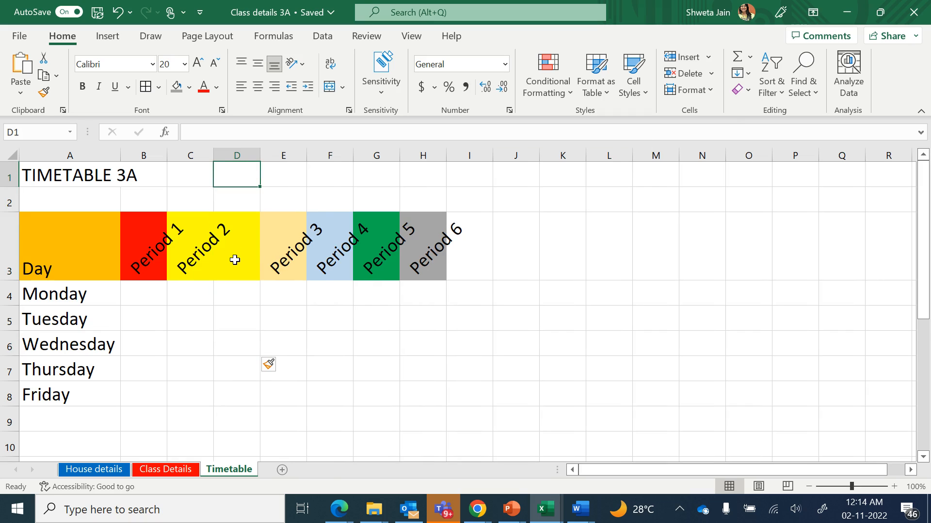
pyautogui.press('Down')
pyautogui.press('Down')
pyautogui.press('Down')
pyautogui.press('Down')
pyautogui.press('Down')
pyautogui.press('Down')
pyautogui.press('Down')
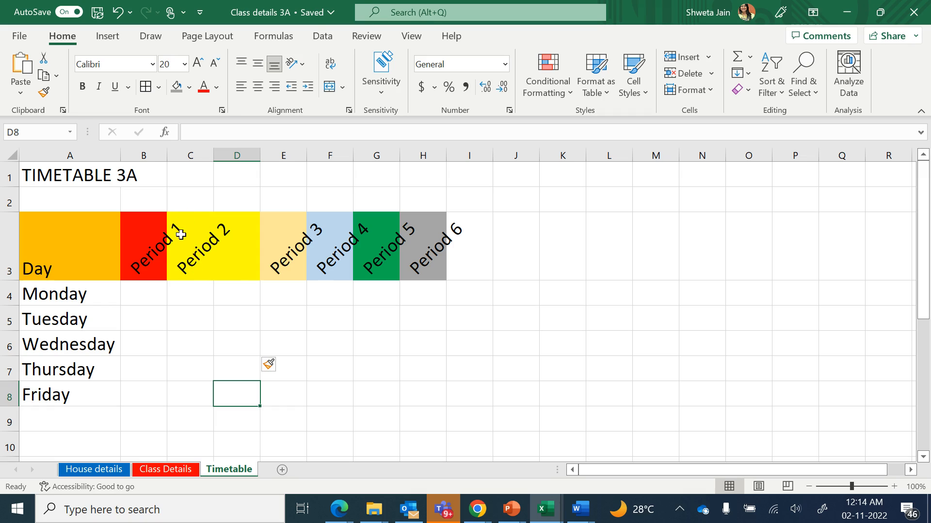
# Merge and center cells D4:D8 in the new column
pyautogui.click(249, 247)
pyautogui.click(256, 298)
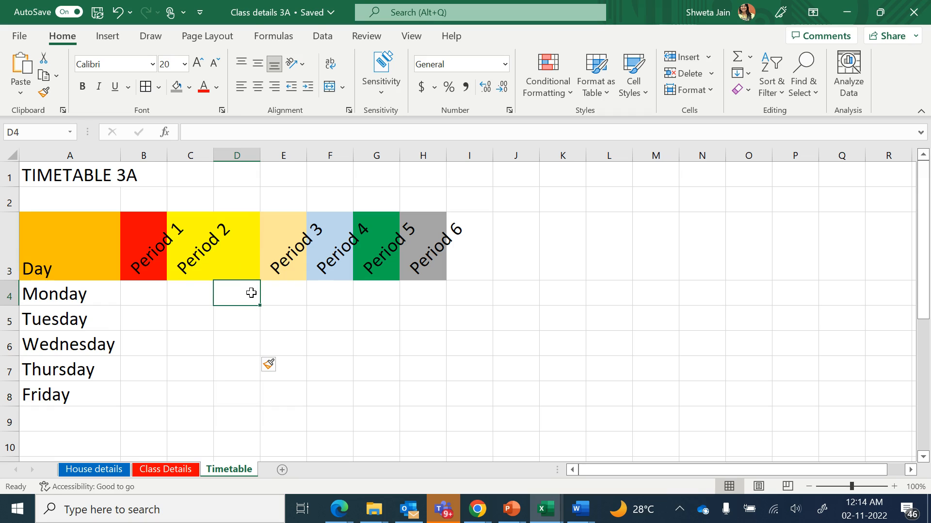
pyautogui.moveTo(251, 300); pyautogui.dragTo(249, 392)
pyautogui.click(234, 296)
pyautogui.moveTo(233, 297); pyautogui.dragTo(239, 399)
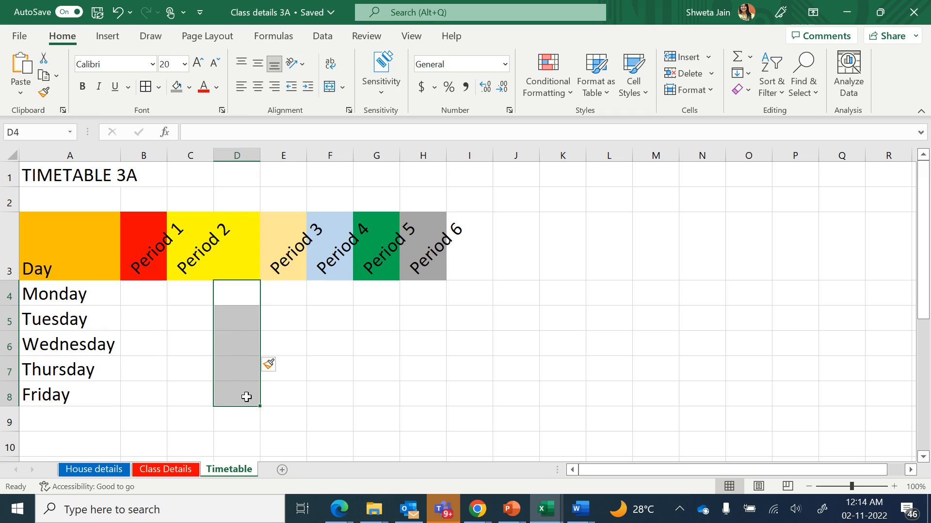
pyautogui.click(328, 89)
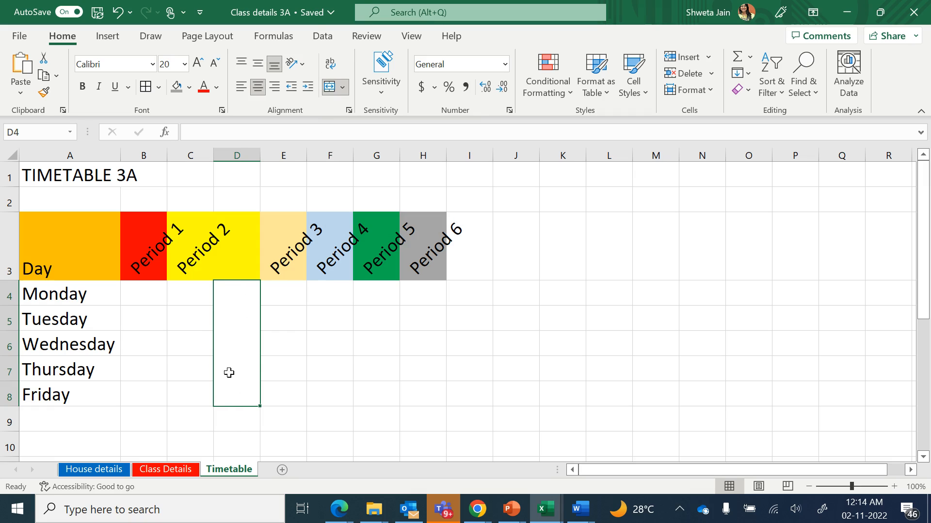
# Enter BREAK in the merged D4:D8 cell and set it to vertical text
pyautogui.write('BREAK')
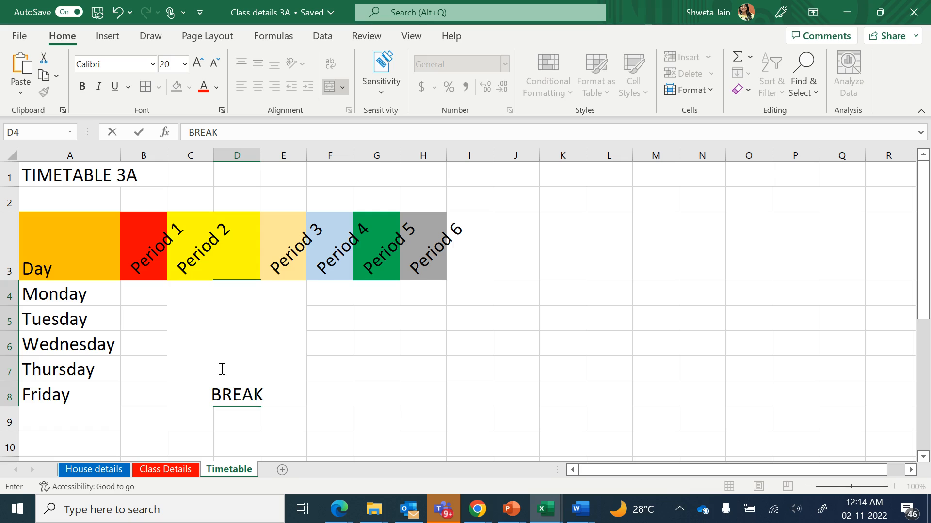
pyautogui.press('Return')
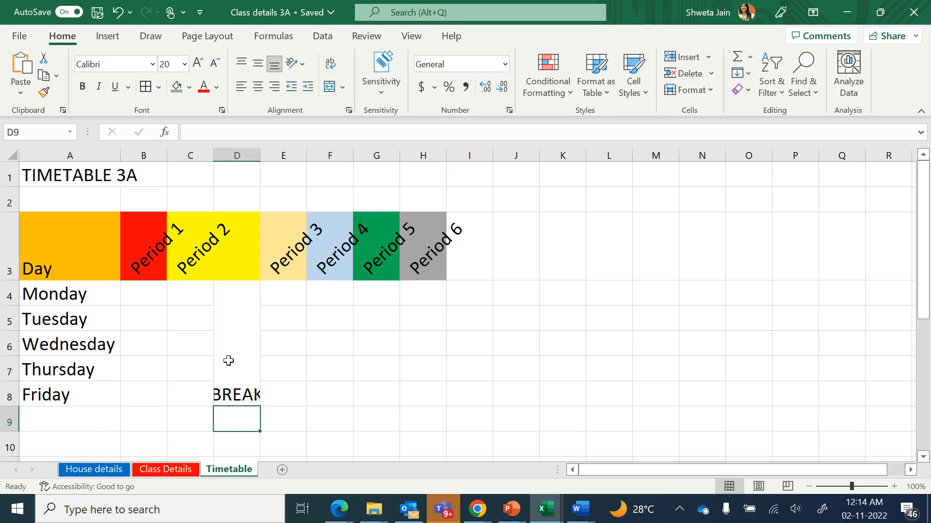
pyautogui.click(228, 360)
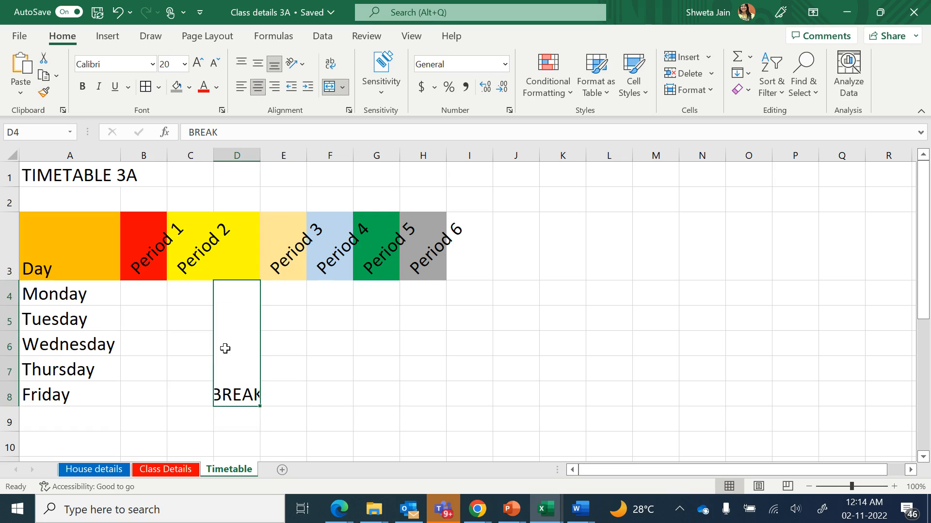
pyautogui.click(306, 60)
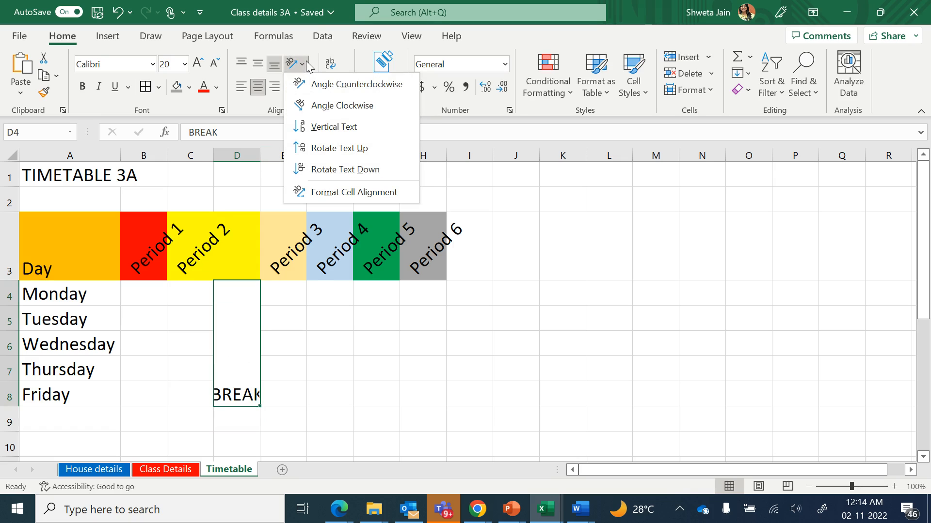
pyautogui.click(328, 126)
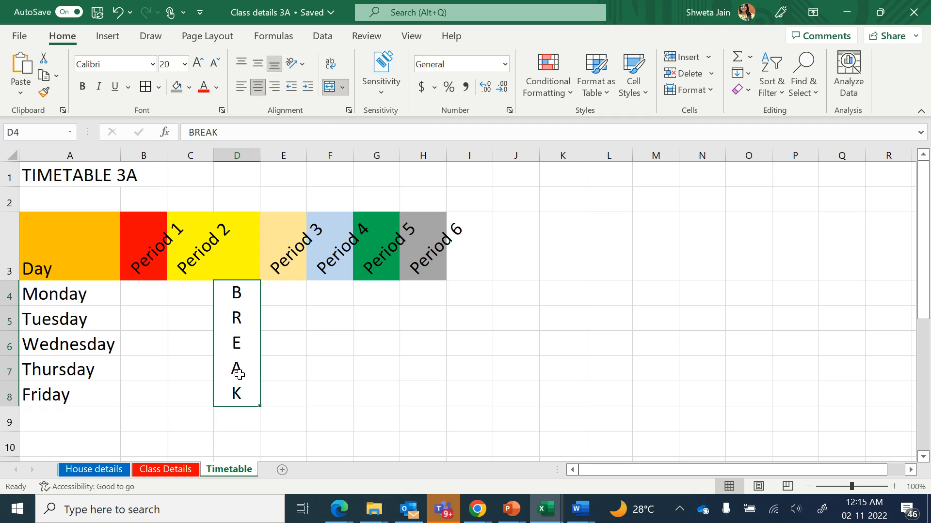
# Enter Break as the heading of the new column in D3
pyautogui.click(228, 252)
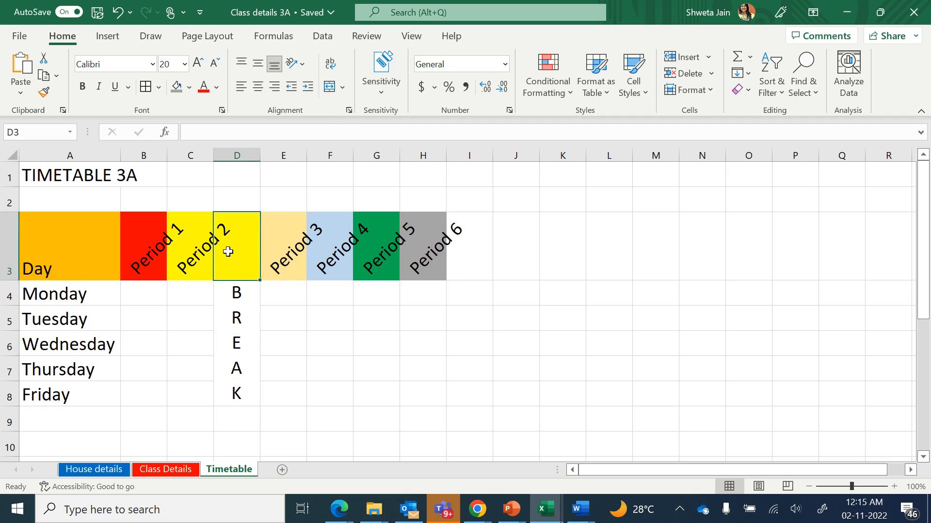
pyautogui.write('Bra')
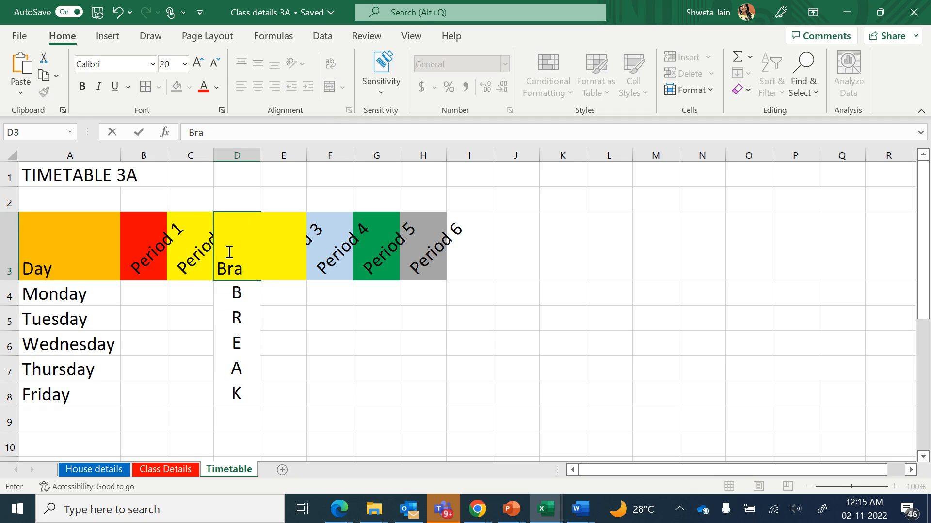
pyautogui.write('rea')
pyautogui.press('Return')
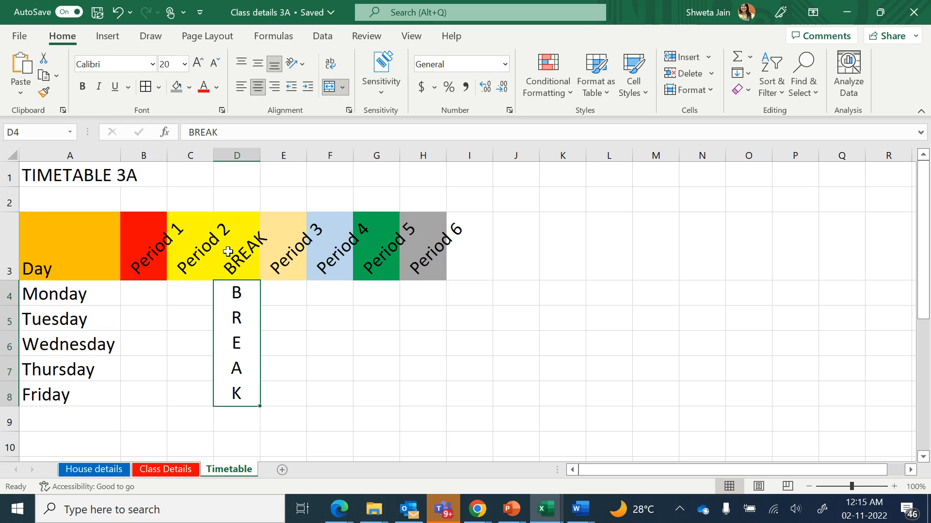
pyautogui.click(239, 264)
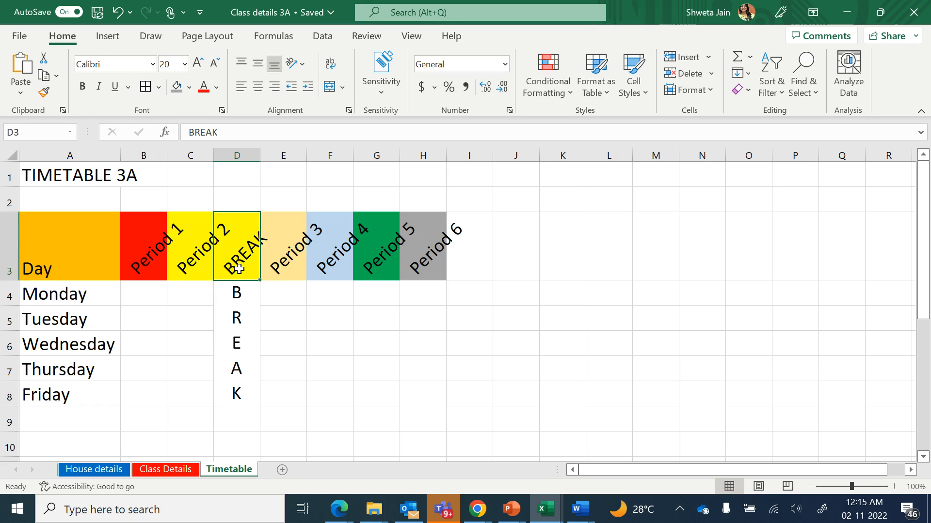
pyautogui.doubleClick(239, 270)
pyautogui.write('reak')
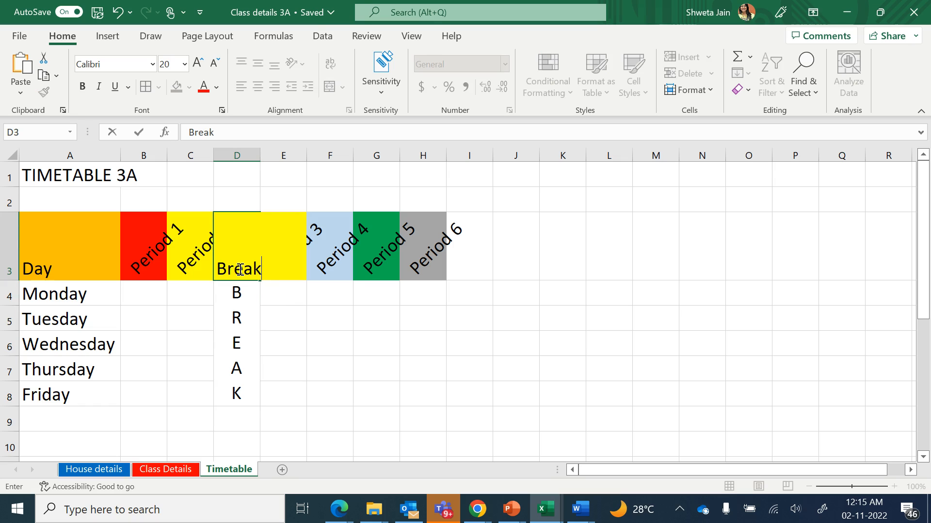
pyautogui.press('Return')
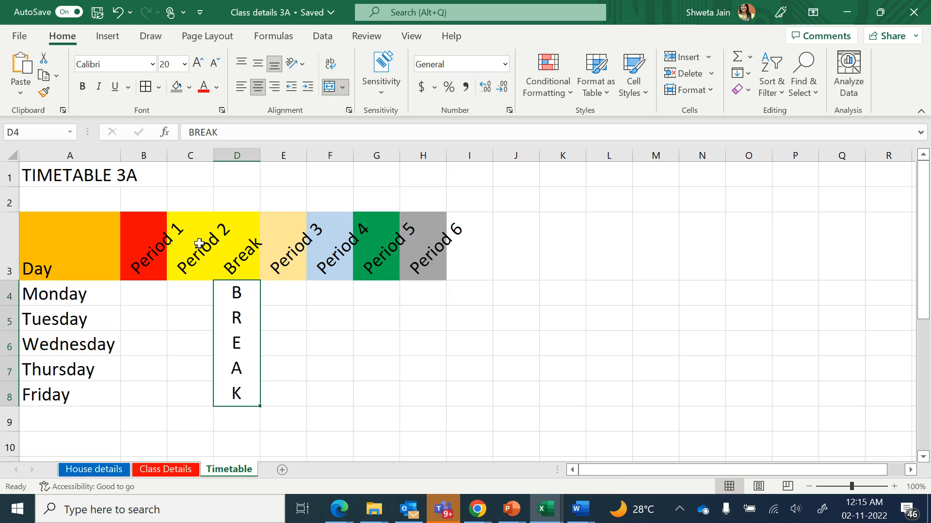
# Insert a new sheet column before the Period 5 column
pyautogui.click(245, 247)
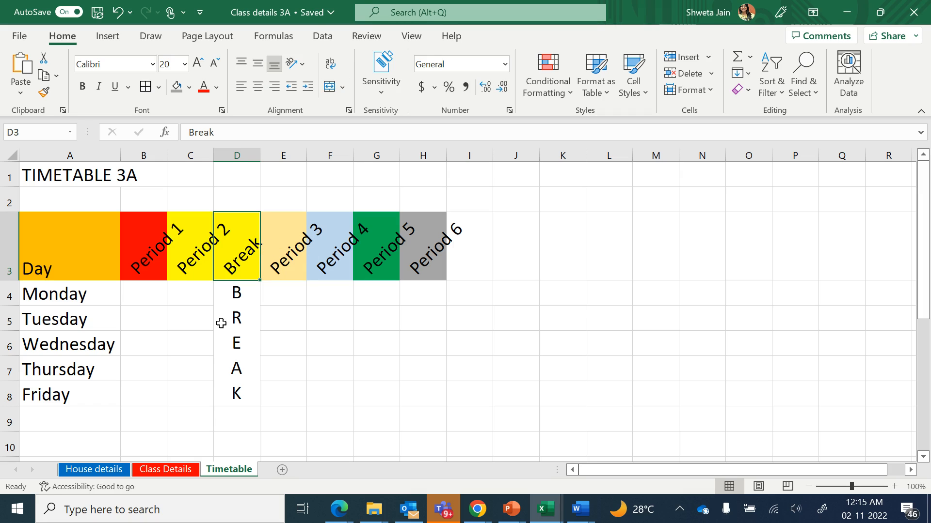
pyautogui.click(228, 307)
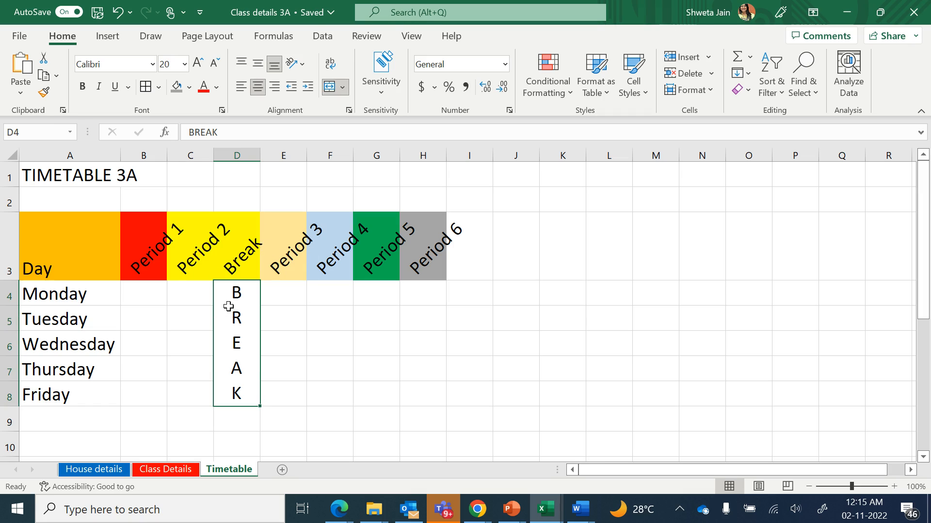
pyautogui.click(380, 286)
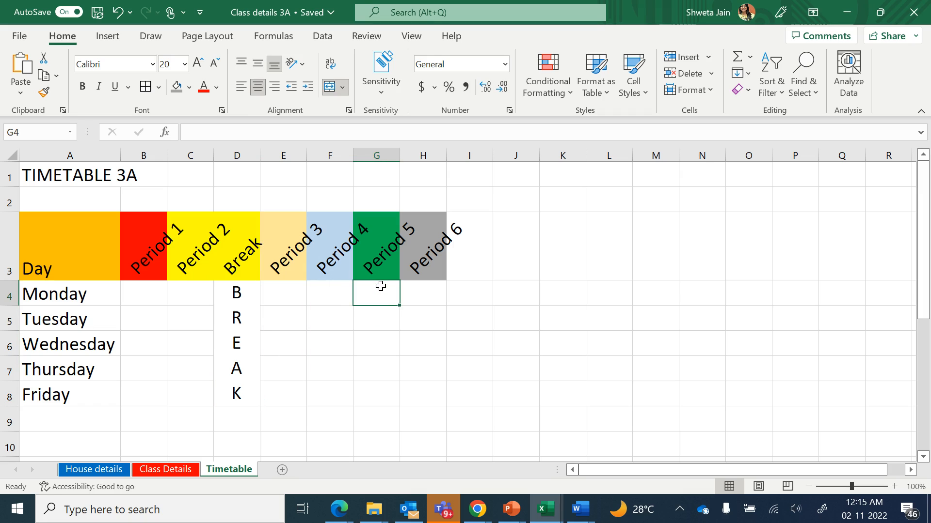
pyautogui.click(379, 156)
pyautogui.click(382, 304)
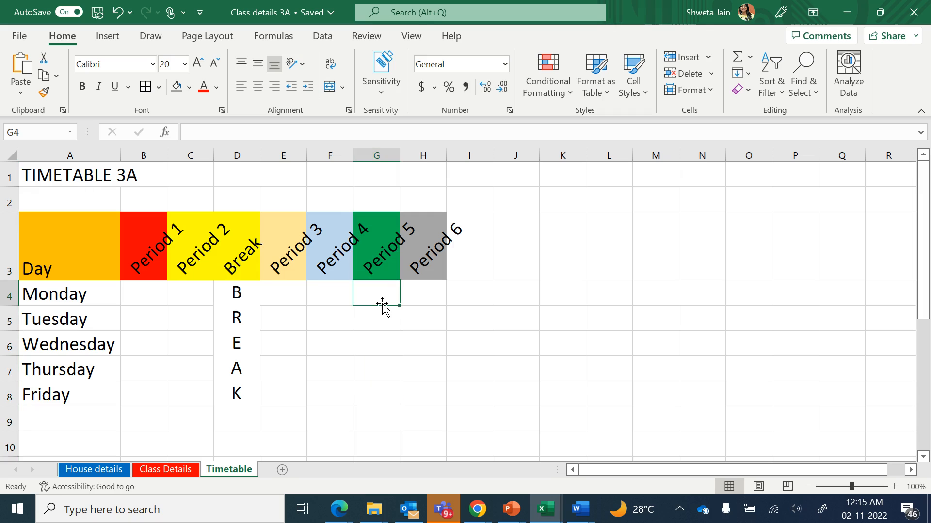
pyautogui.click(391, 327)
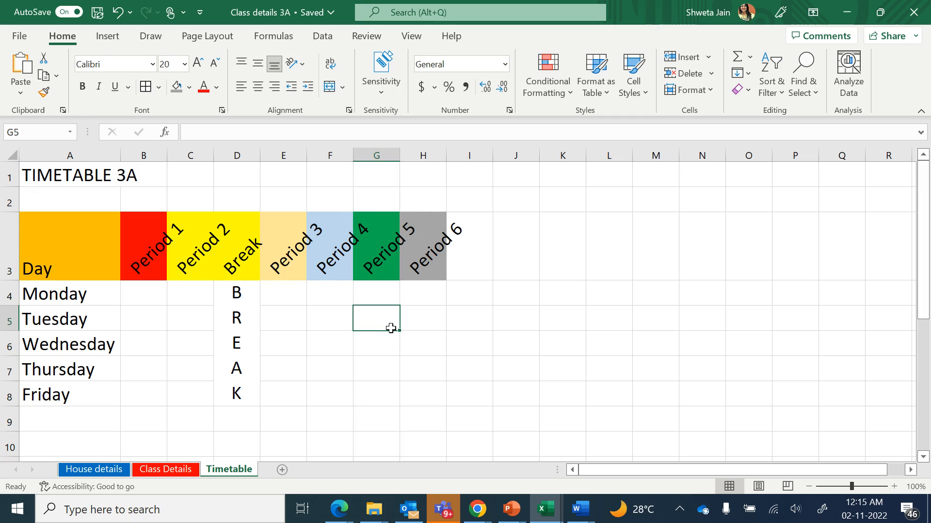
pyautogui.click(708, 57)
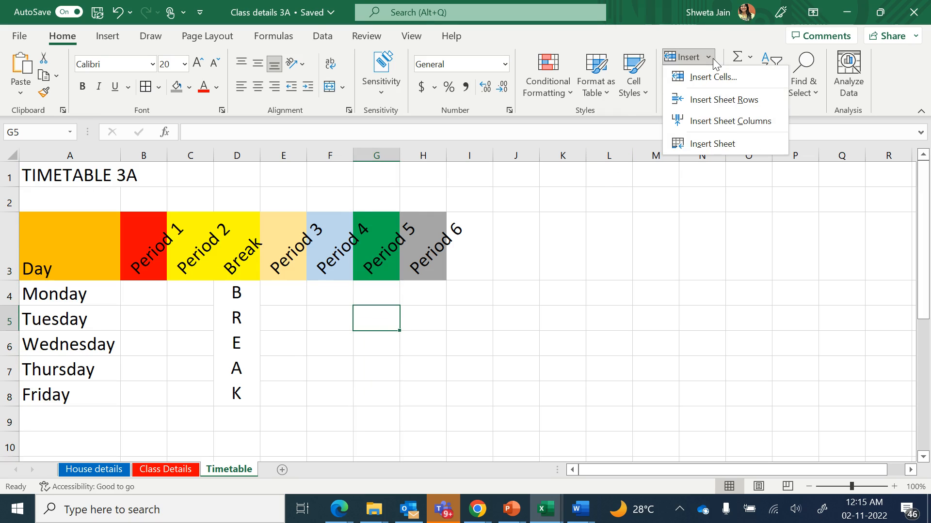
pyautogui.click(729, 121)
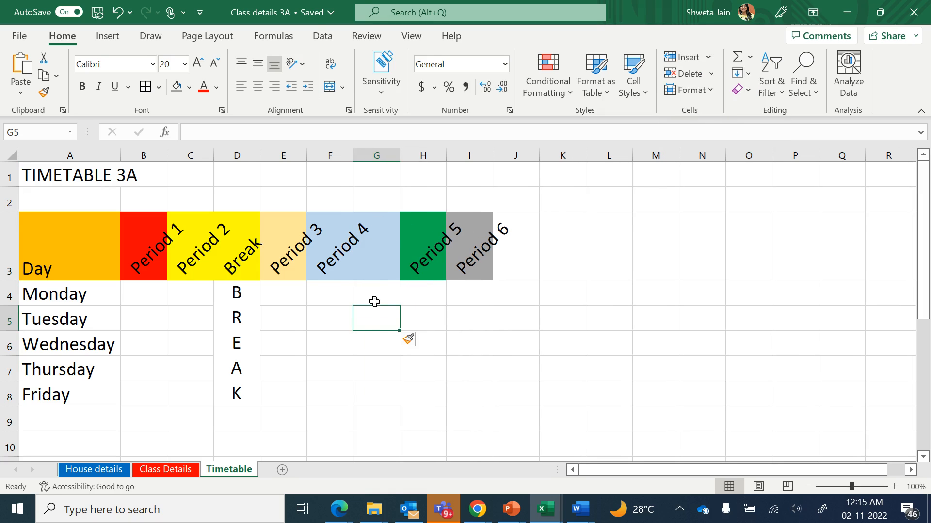
# Merge and center cells G4:G8 in the new column
pyautogui.click(378, 293)
pyautogui.hotkey('shift', 'Down')
pyautogui.hotkey('shift', 'Down')
pyautogui.hotkey('shift', 'Down')
pyautogui.hotkey('shift', 'Down')
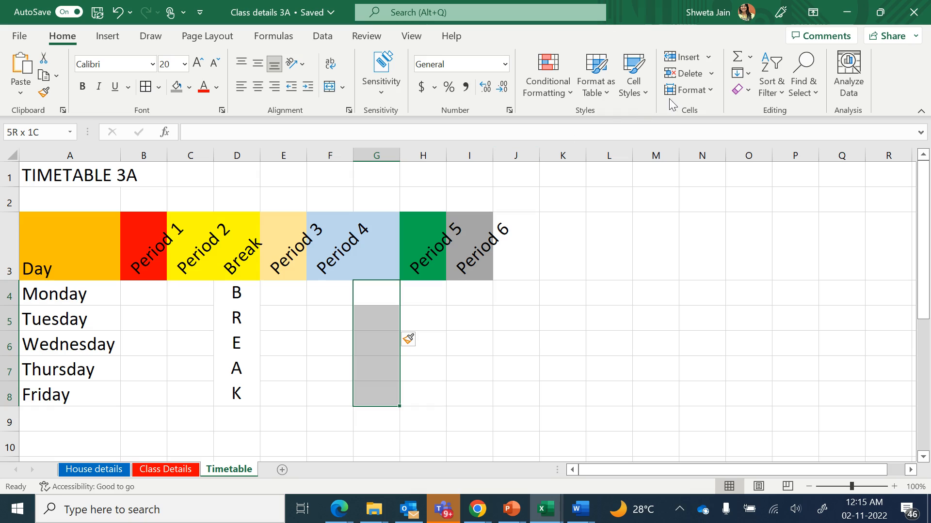
pyautogui.click(330, 88)
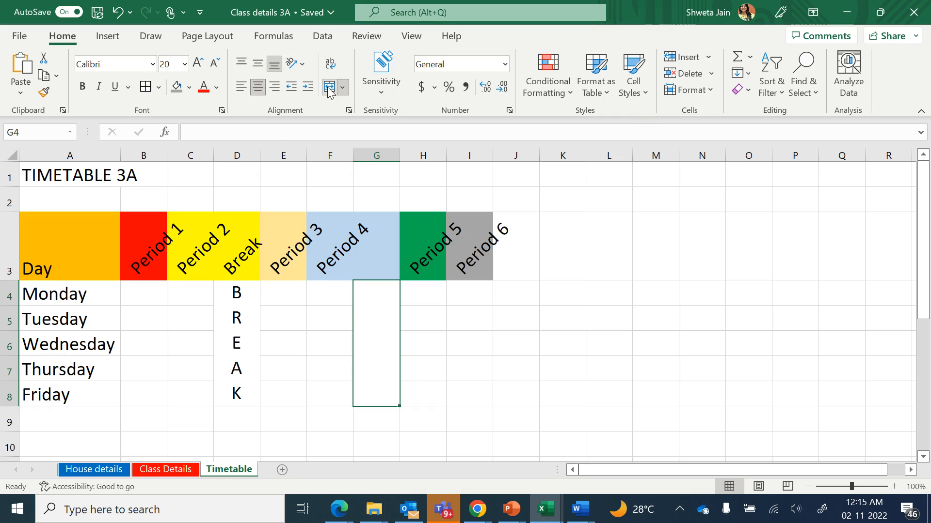
# Enter LUNCH in the merged G4:G8 cell and rotate the text up
pyautogui.write('LUNCH')
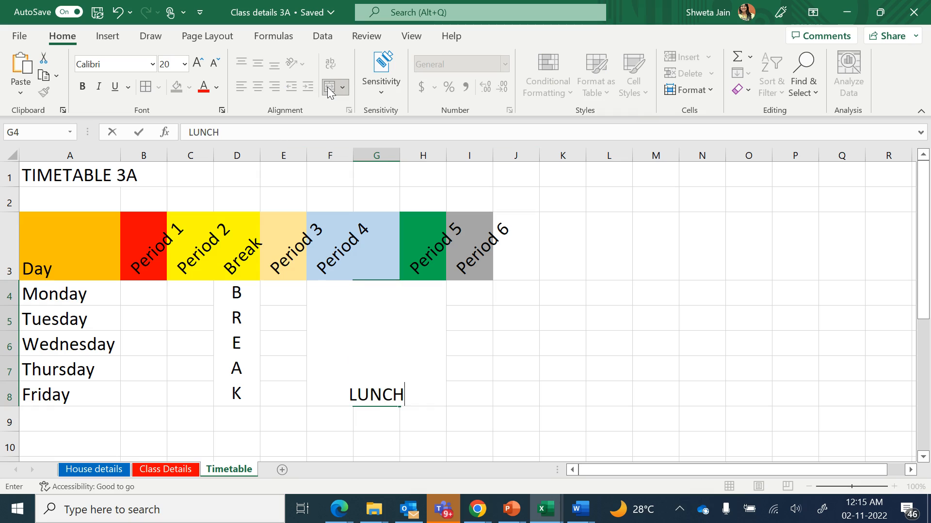
pyautogui.press('Return')
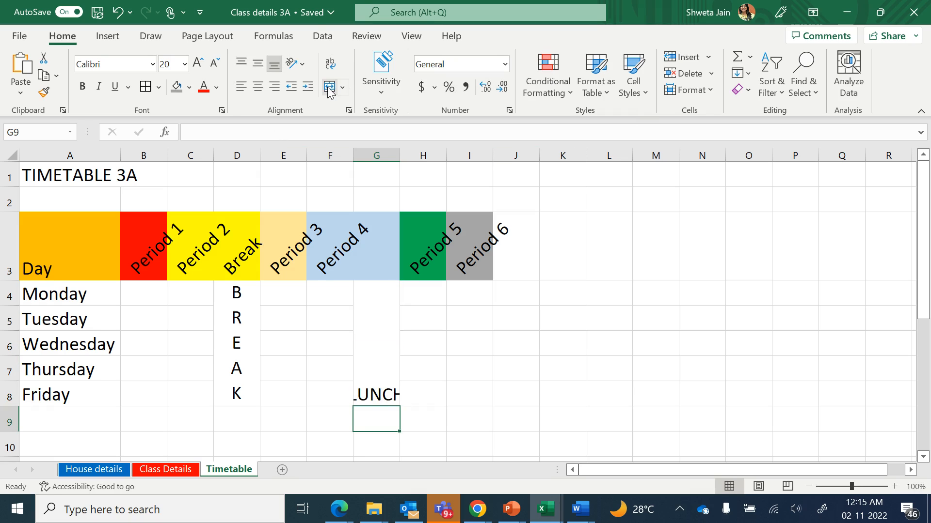
pyautogui.click(383, 317)
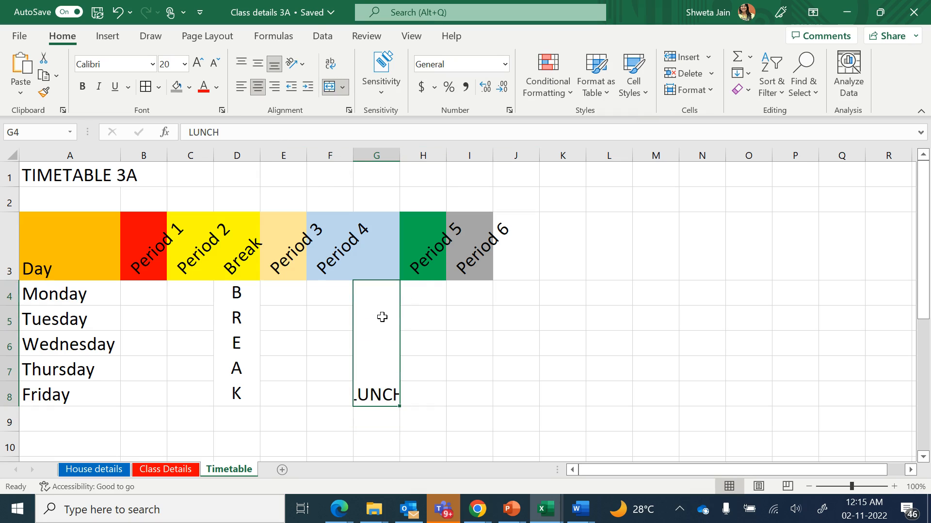
pyautogui.click(301, 62)
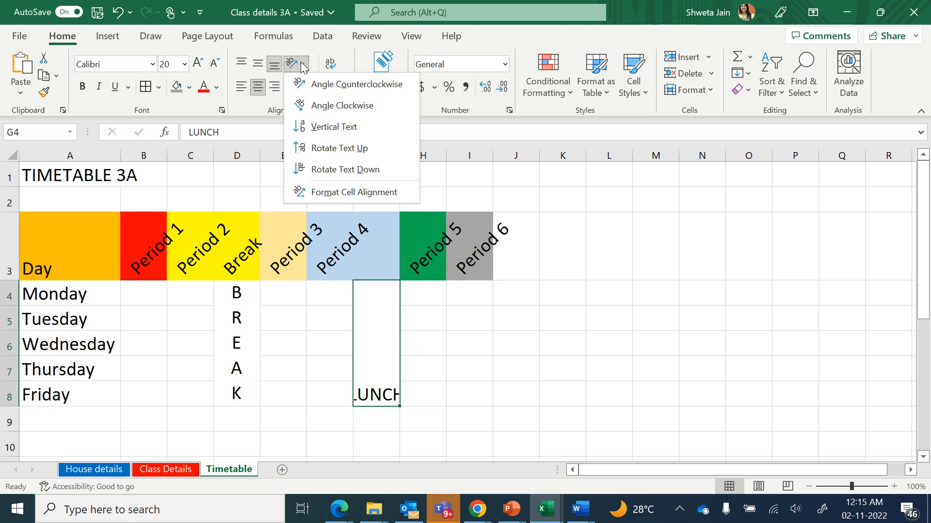
pyautogui.click(378, 148)
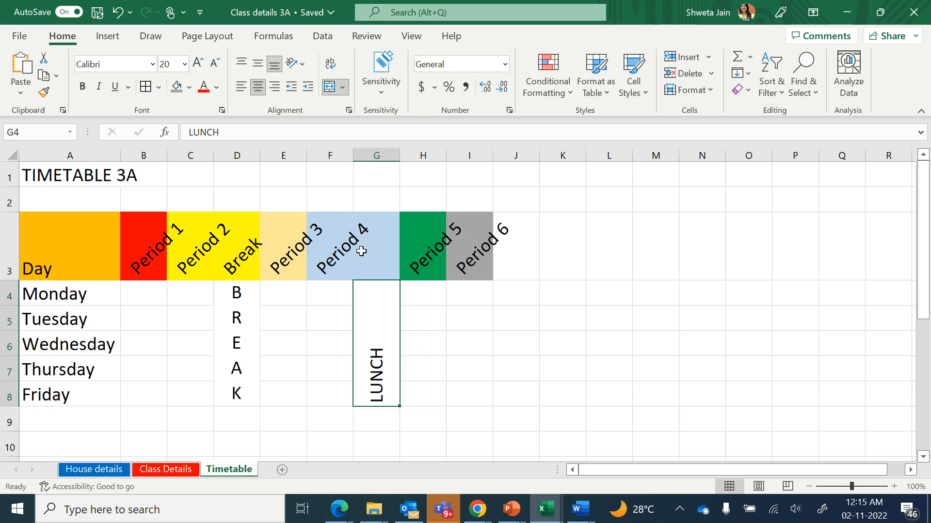
# Set the font size of the LUNCH text to 40
pyautogui.click(196, 70)
pyautogui.click(195, 70)
pyautogui.click(196, 69)
pyautogui.click(195, 69)
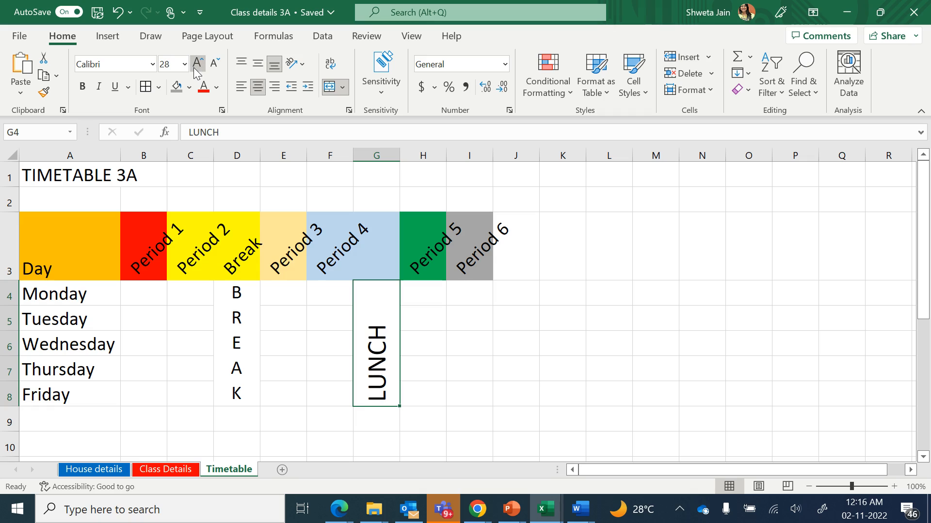
pyautogui.click(196, 70)
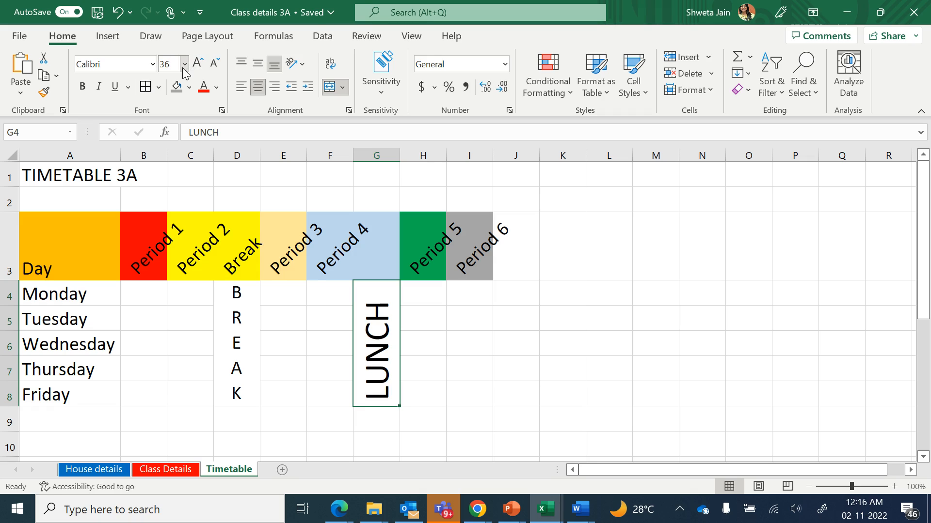
pyautogui.click(175, 66)
pyautogui.write('40')
pyautogui.press('Return')
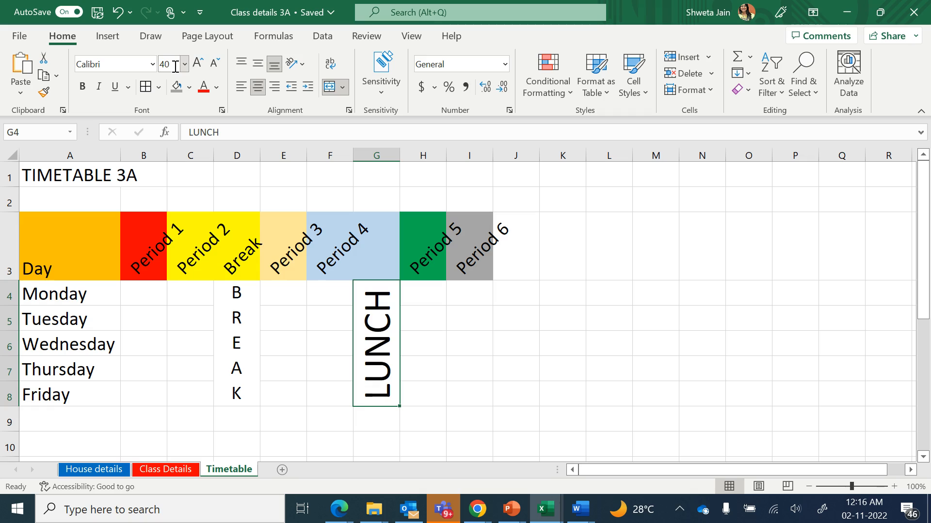
# Enter Lunch as the heading of the new column in G3
pyautogui.click(373, 243)
pyautogui.write('Lu')
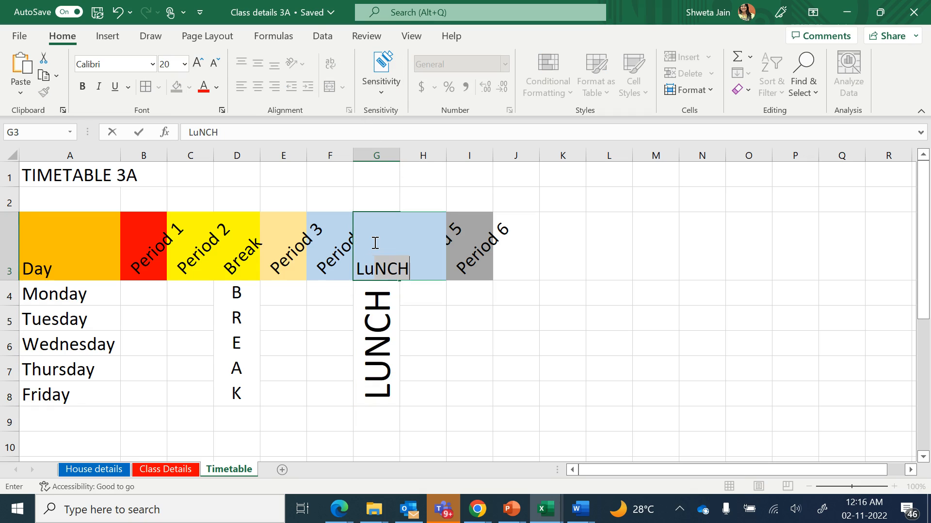
pyautogui.write('nch')
pyautogui.press('Return')
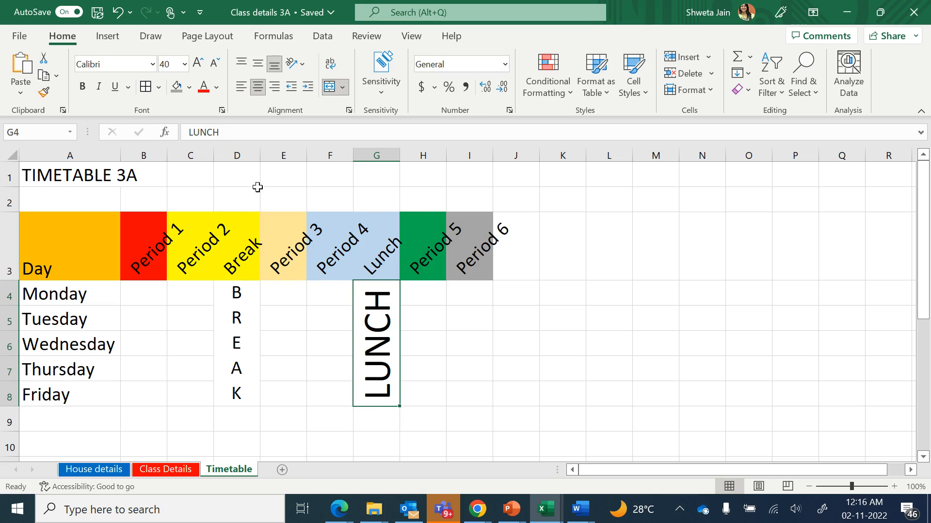
# Widen the period and Break columns B through I so the angled headings fit
pyautogui.moveTo(168, 155); pyautogui.dragTo(441, 155)
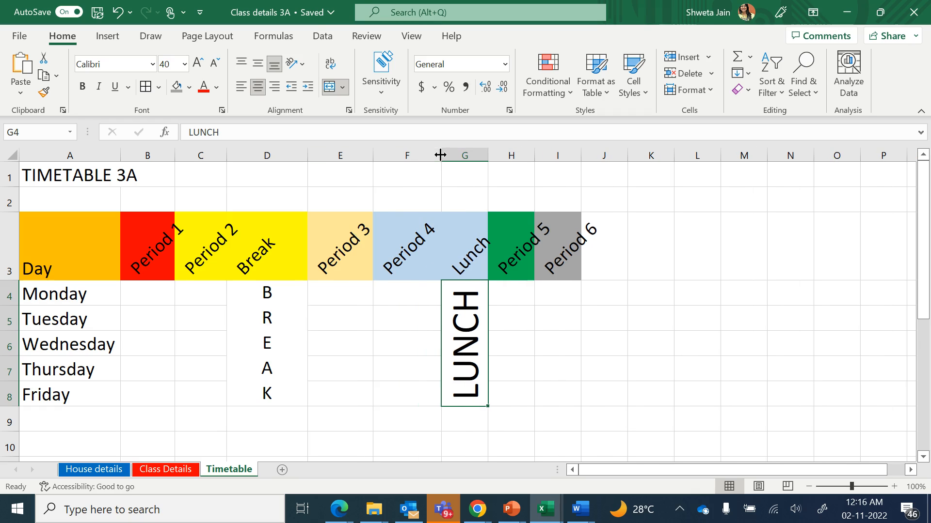
pyautogui.moveTo(534, 156); pyautogui.dragTo(627, 156)
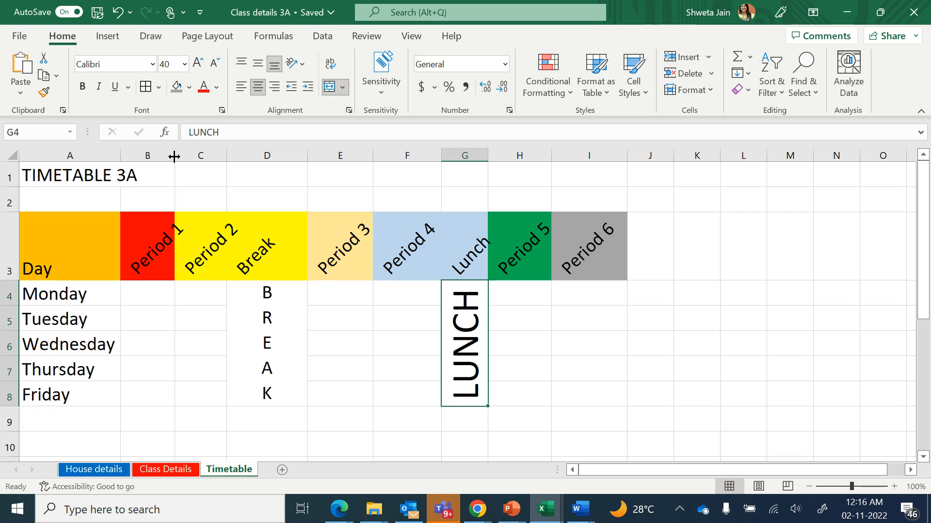
pyautogui.moveTo(175, 155); pyautogui.dragTo(269, 157)
# Fill the Break heading cell D3 with a light orange colour
pyautogui.click(279, 251)
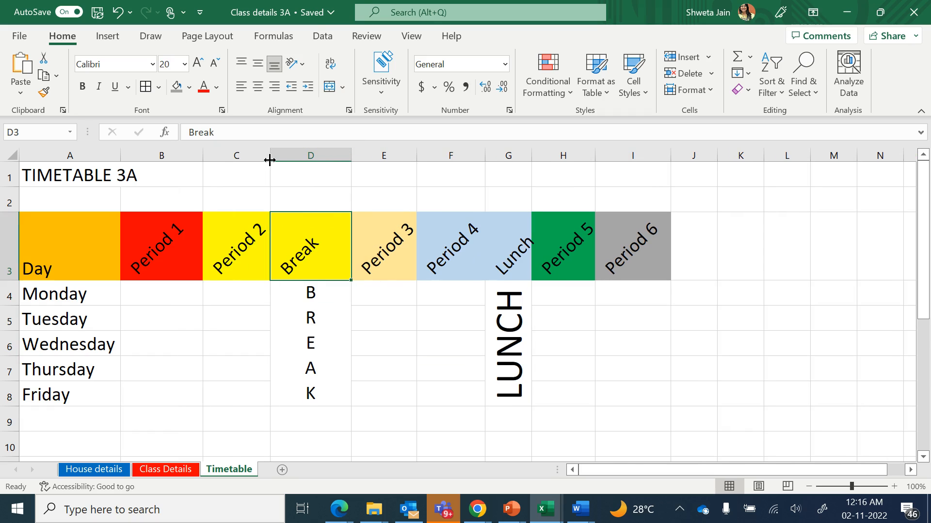
pyautogui.click(188, 88)
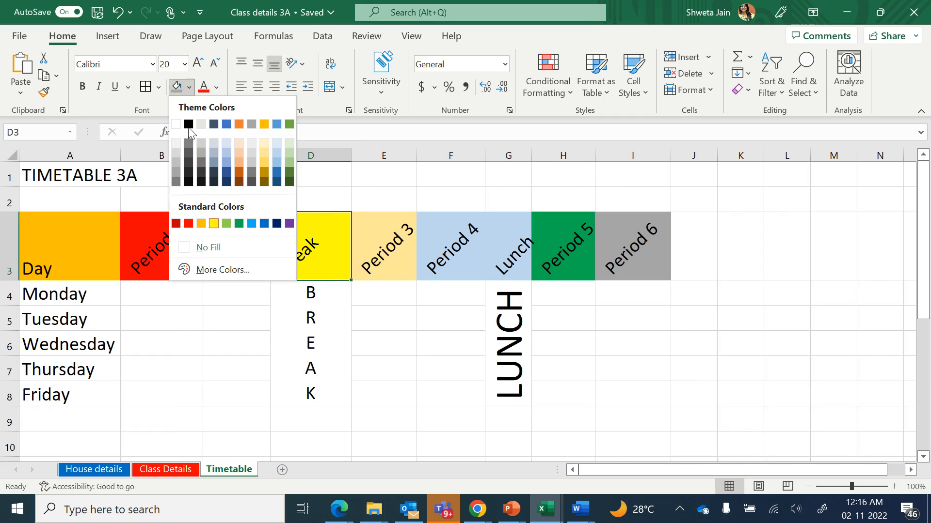
pyautogui.click(242, 153)
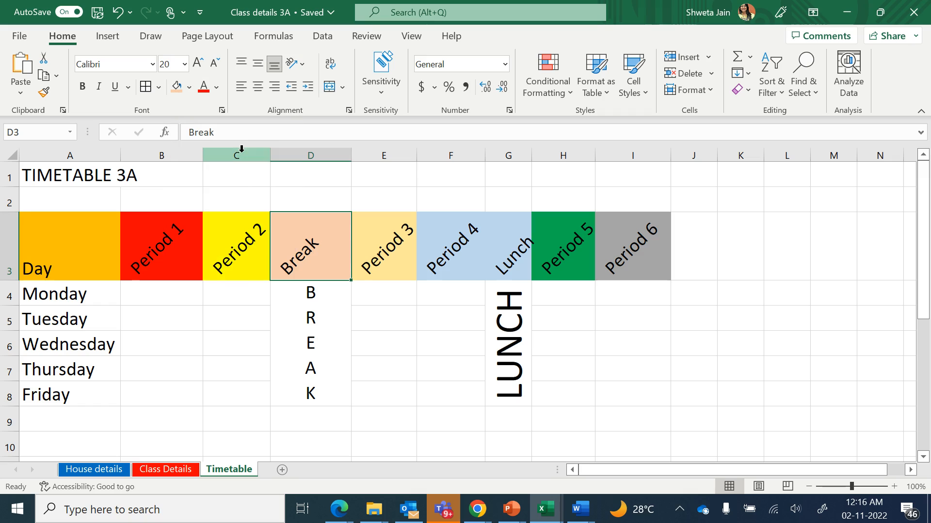
# Apply the same light orange fill to the Lunch heading in G3
pyautogui.click(228, 365)
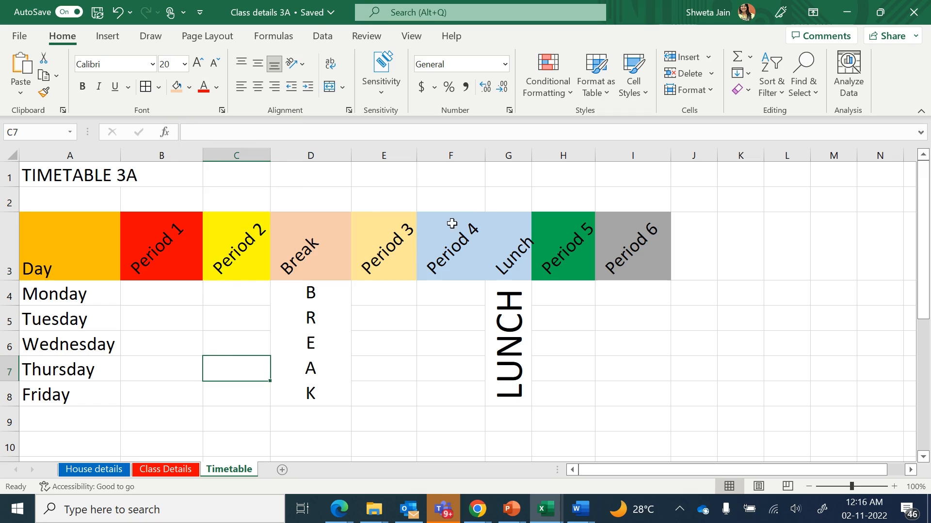
pyautogui.click(504, 232)
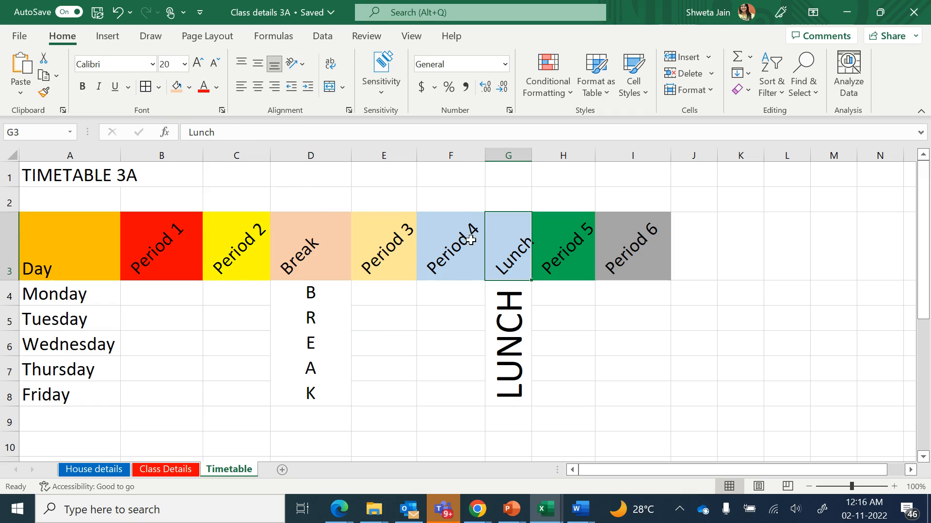
pyautogui.click(176, 87)
pyautogui.click(208, 354)
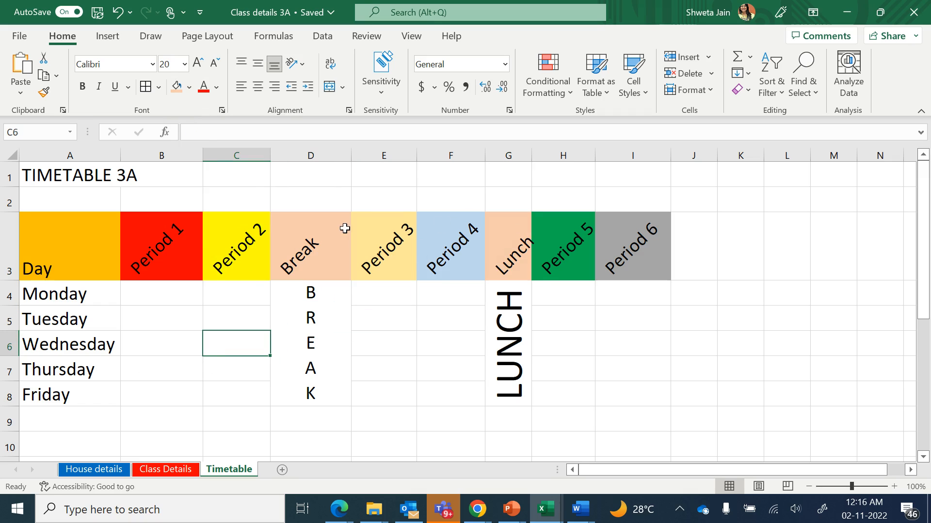
# Apply all borders to the timetable range A3:I8
pyautogui.click(174, 292)
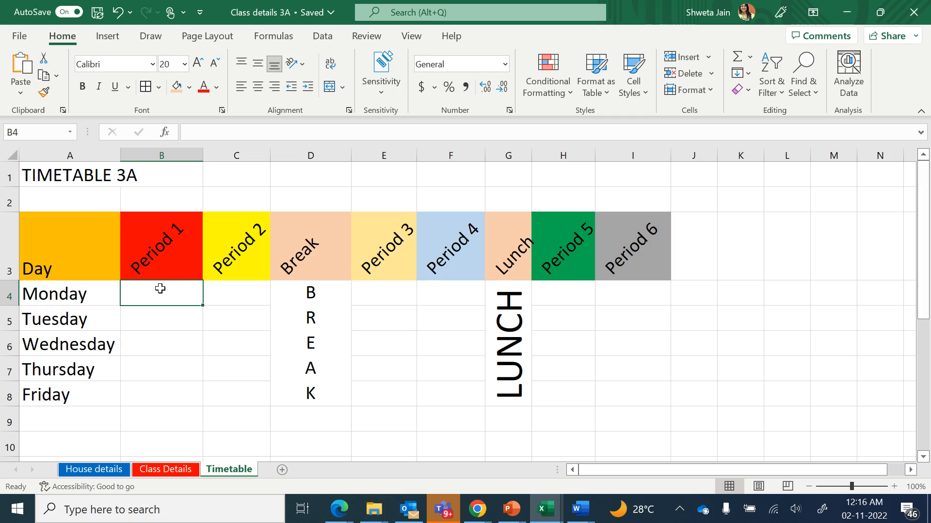
pyautogui.click(180, 353)
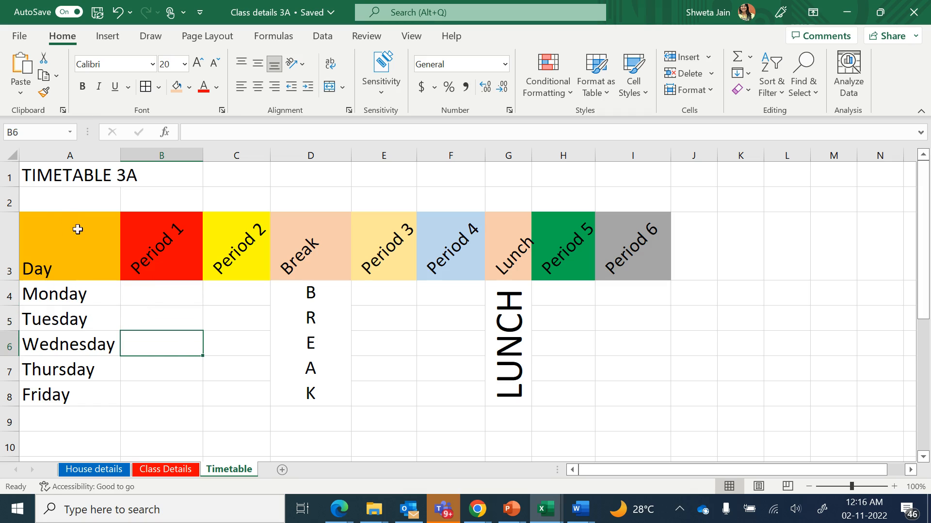
pyautogui.click(80, 245)
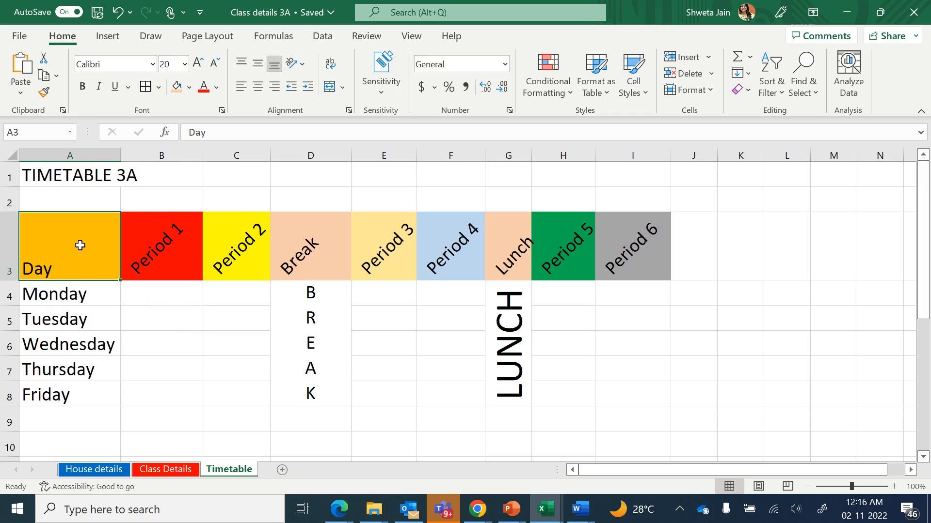
pyautogui.moveTo(80, 246); pyautogui.dragTo(630, 393)
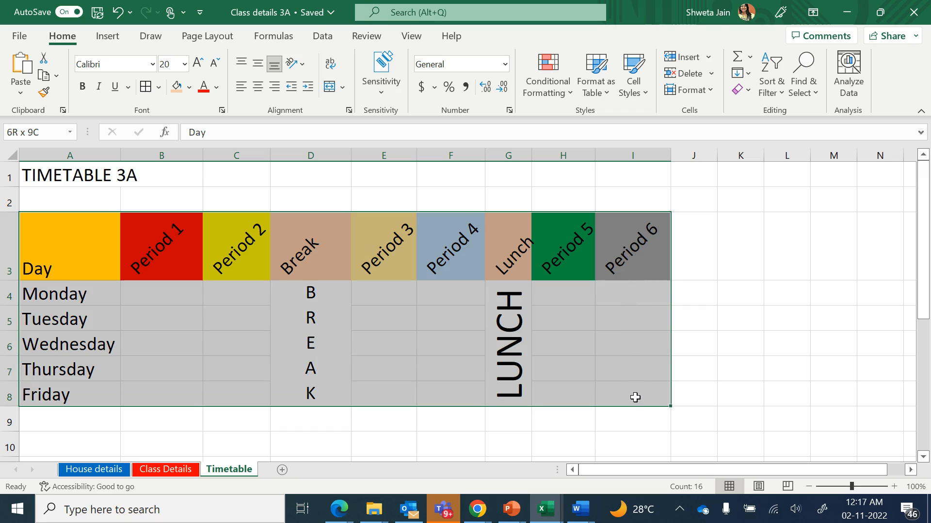
pyautogui.moveTo(635, 397); pyautogui.dragTo(634, 395)
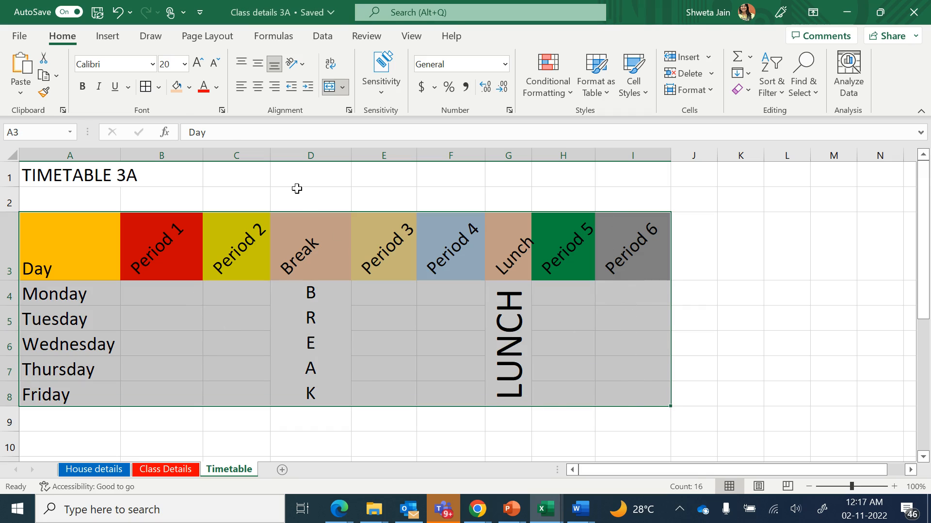
pyautogui.click(158, 87)
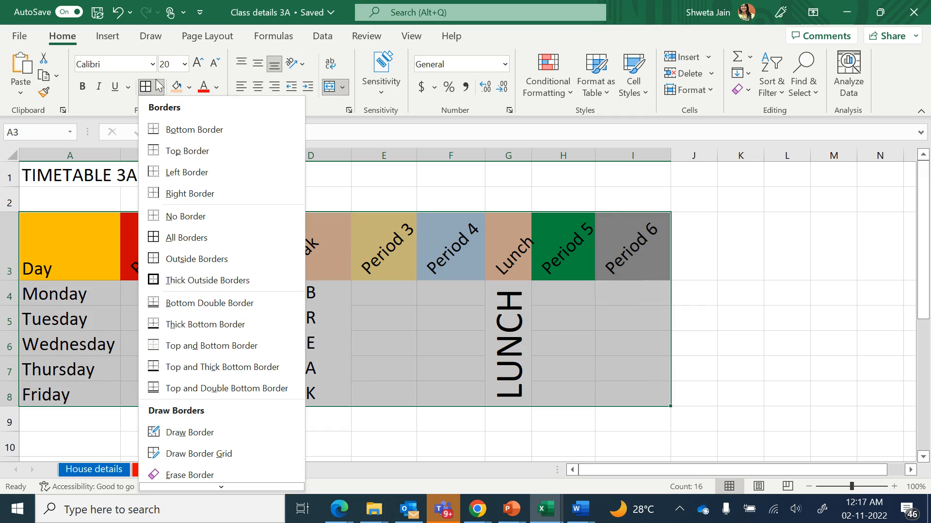
pyautogui.click(198, 237)
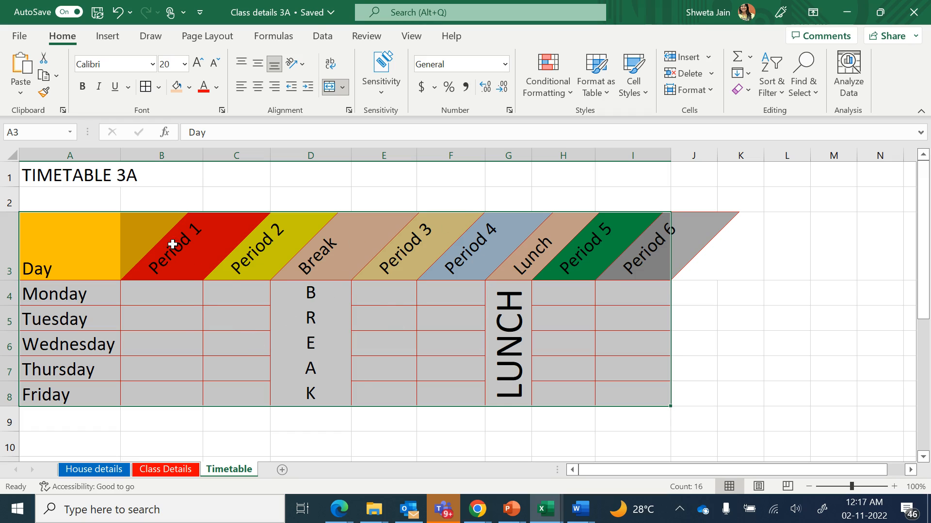
pyautogui.click(194, 336)
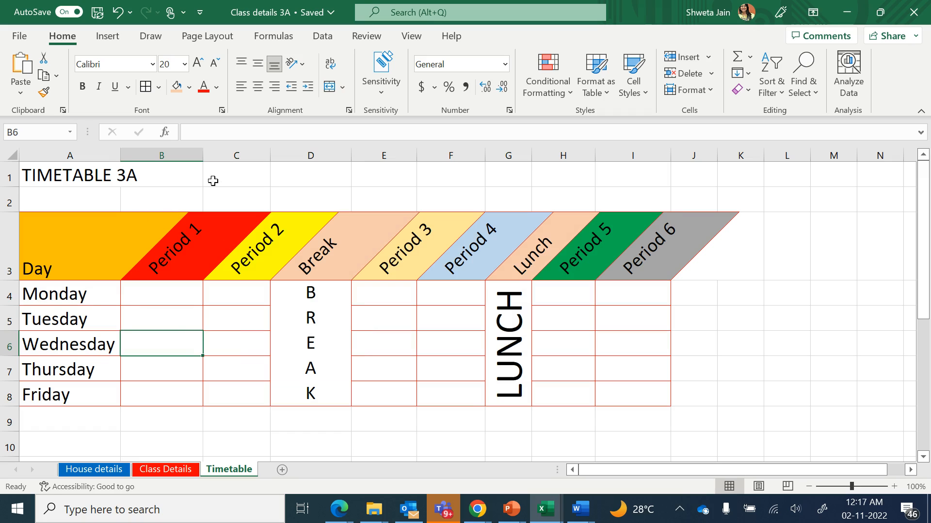
pyautogui.click(183, 259)
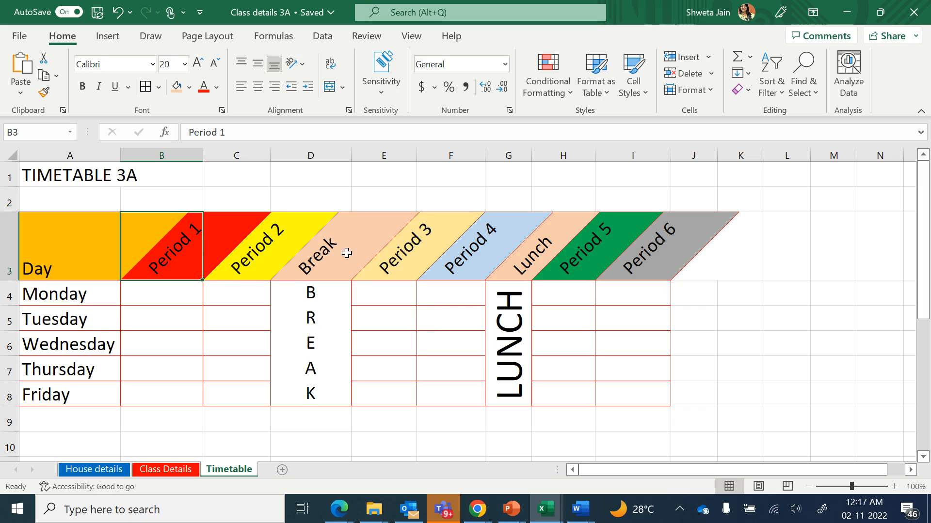
# Merge and center the TIMETABLE 3A title across A1:I1
pyautogui.click(73, 175)
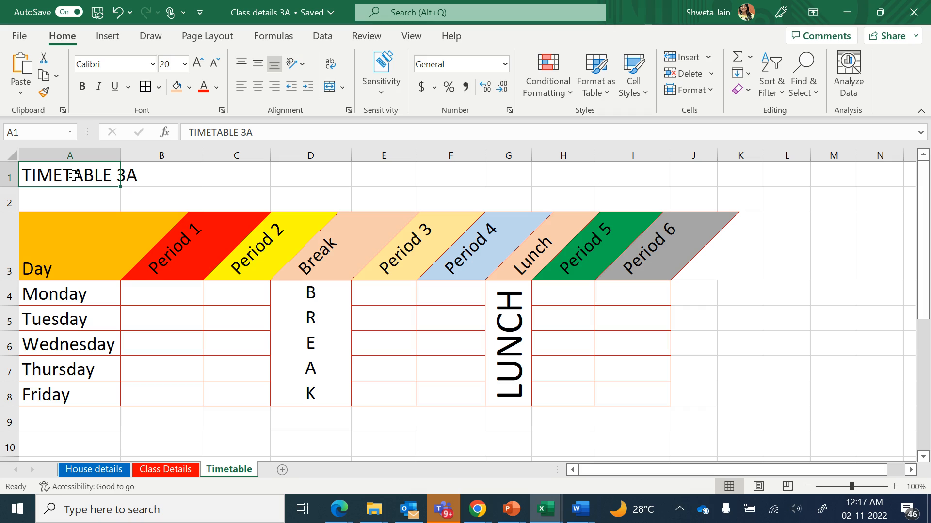
pyautogui.moveTo(73, 175); pyautogui.dragTo(629, 159)
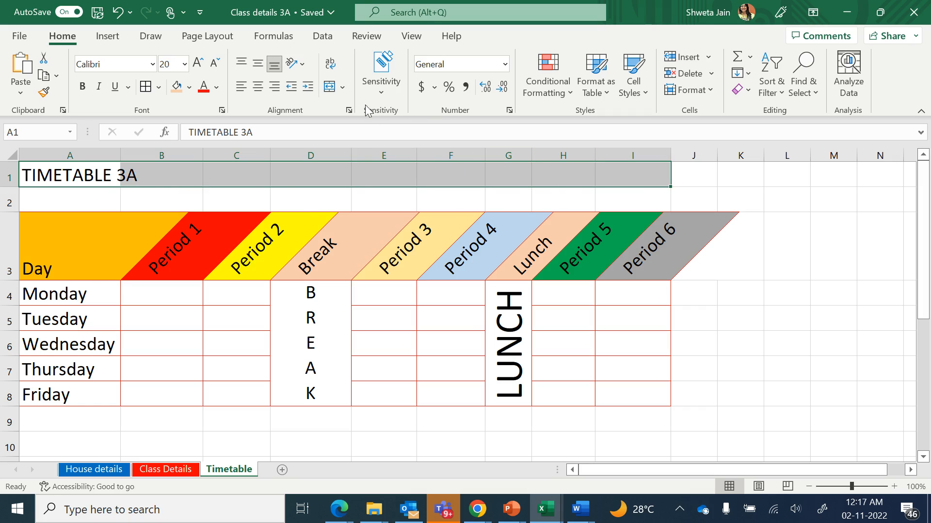
pyautogui.click(330, 89)
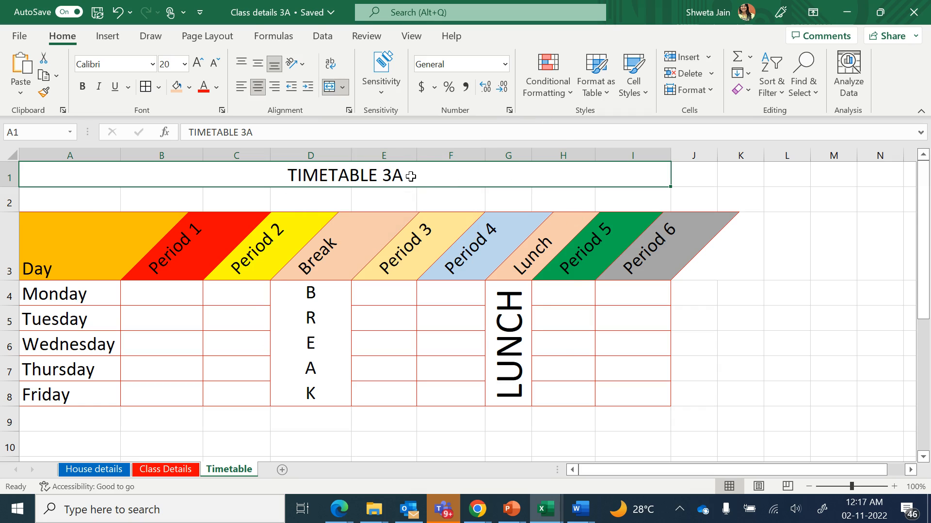
# Format the merged title with a blue font colour, bold and underline
pyautogui.click(217, 91)
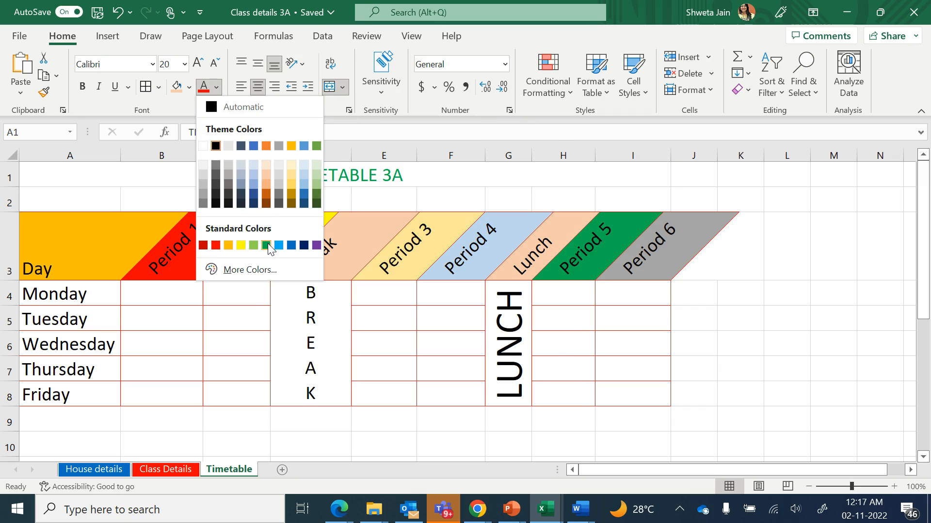
pyautogui.click(279, 245)
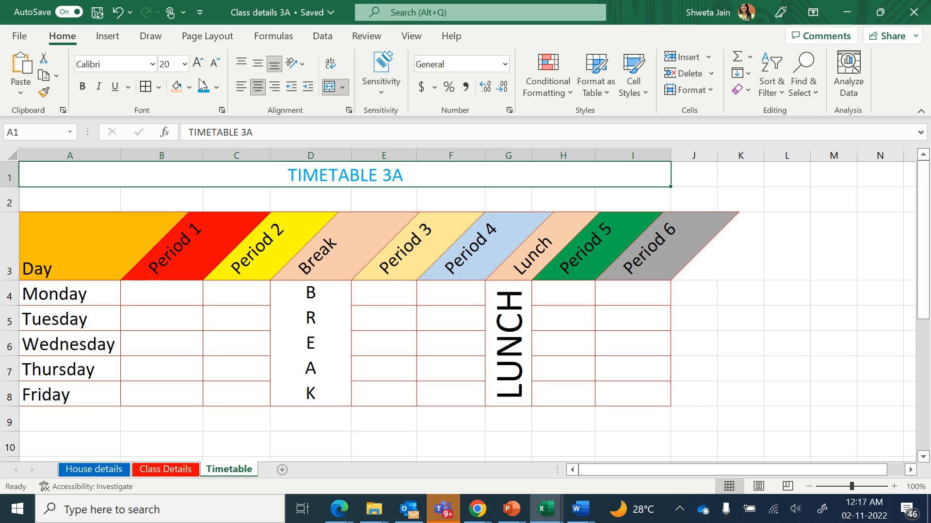
pyautogui.click(83, 87)
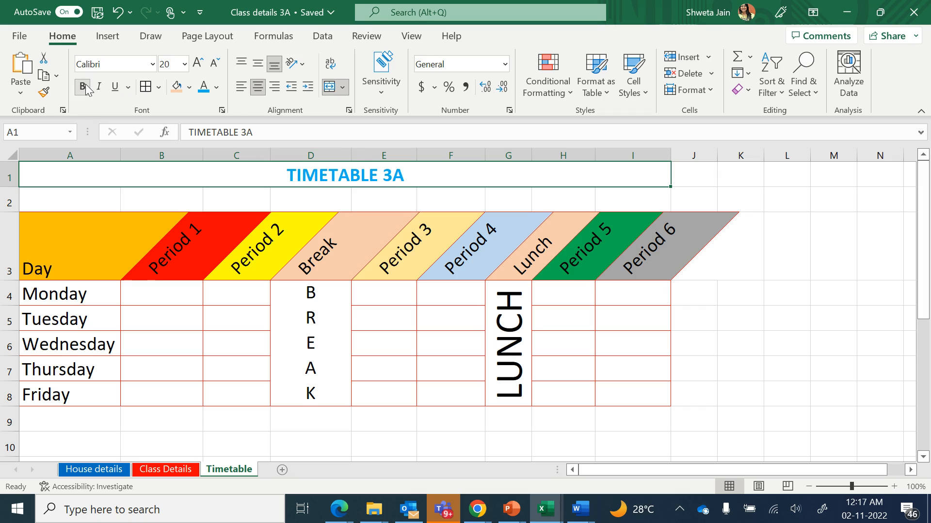
pyautogui.click(114, 88)
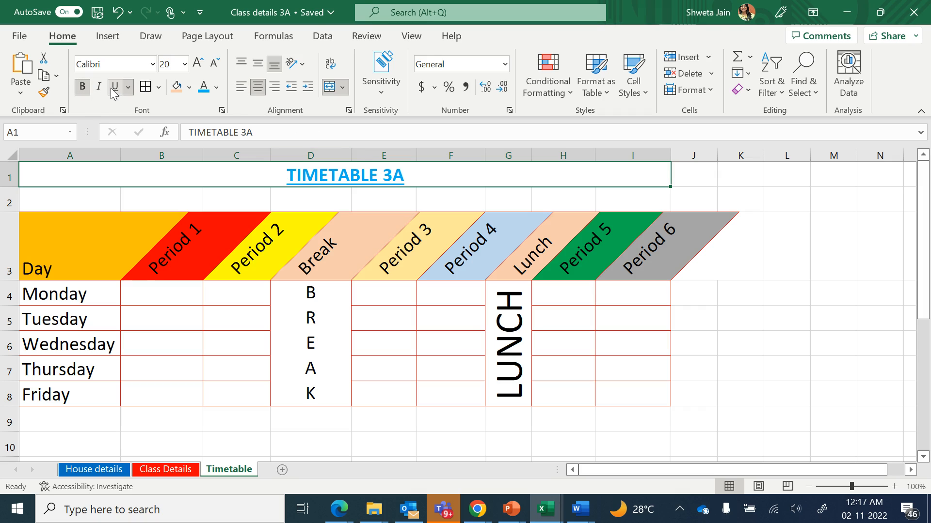
# Fill the title cell with a light gold colour and increase its font size to 26
pyautogui.click(188, 87)
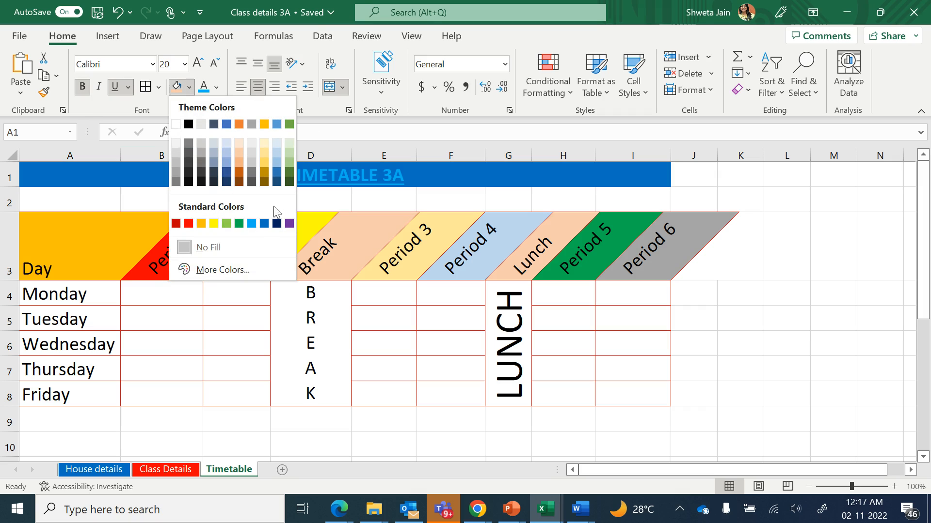
pyautogui.click(264, 144)
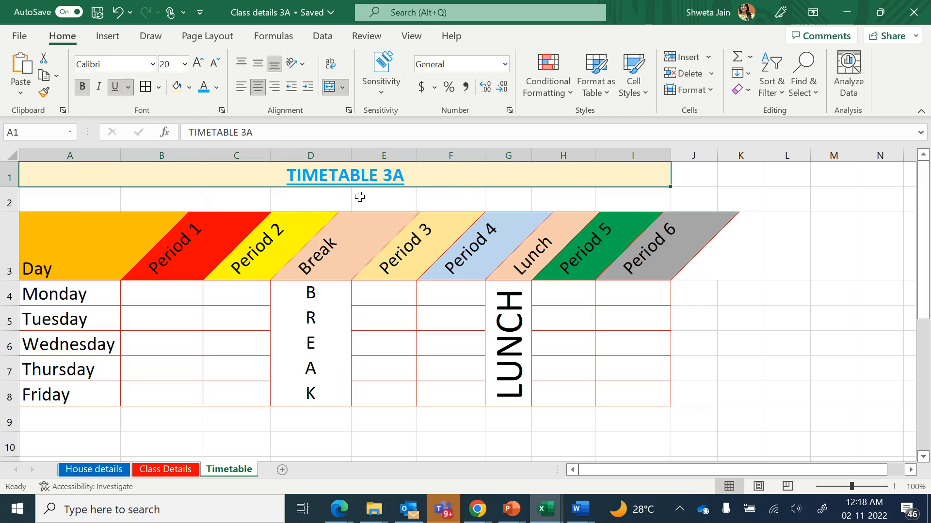
pyautogui.click(197, 63)
pyautogui.click(197, 63)
pyautogui.click(197, 63)
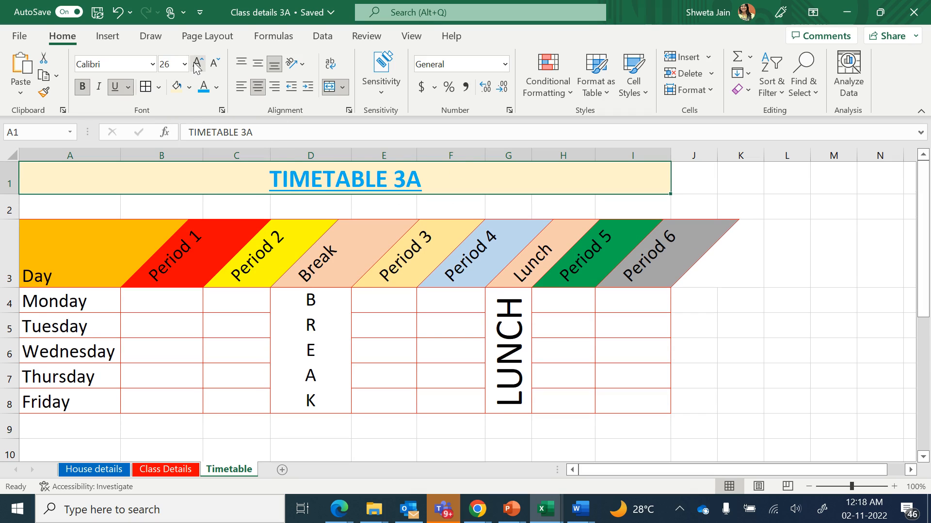
# Enter Computer Science in B4 as Monday's first period
pyautogui.click(376, 342)
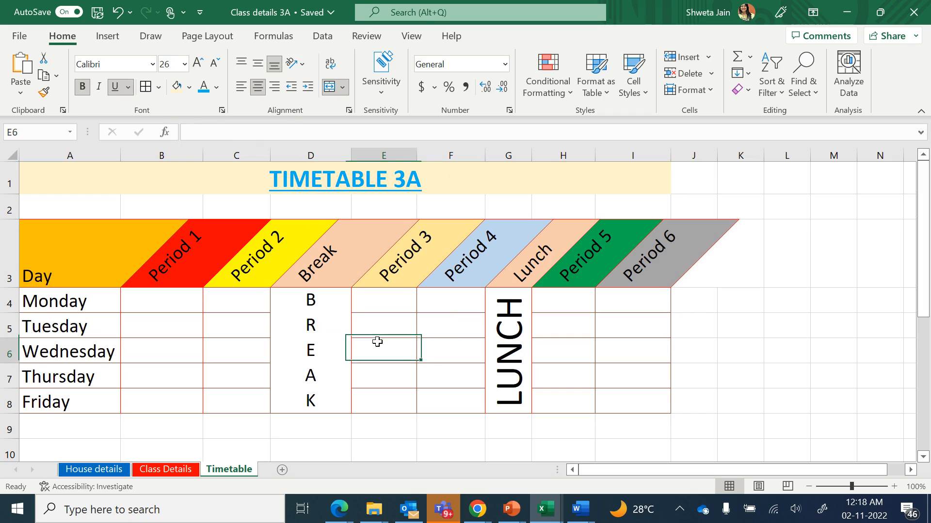
pyautogui.click(166, 305)
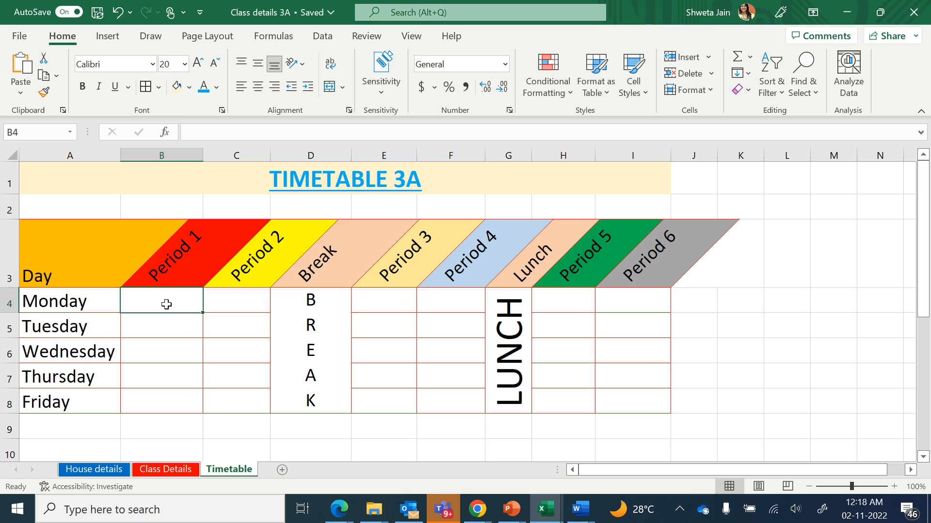
pyautogui.write('Compu')
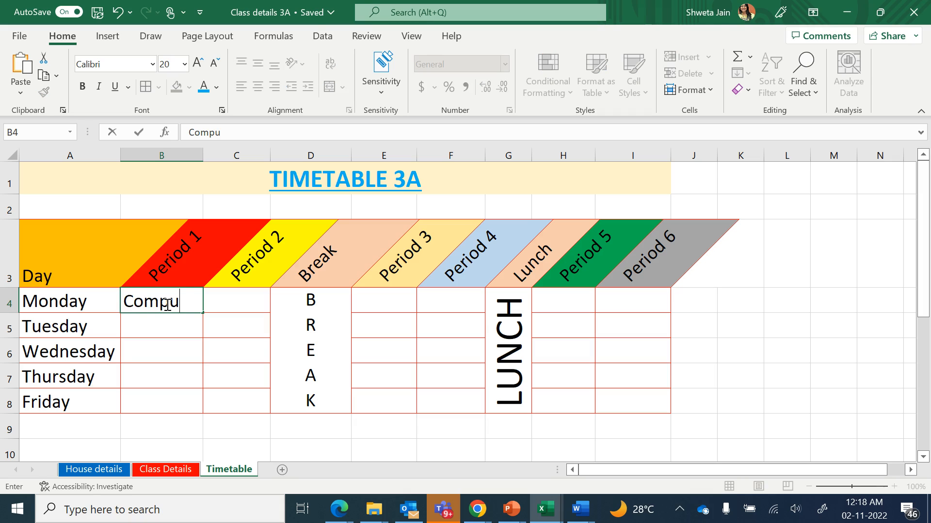
pyautogui.write('ter Science')
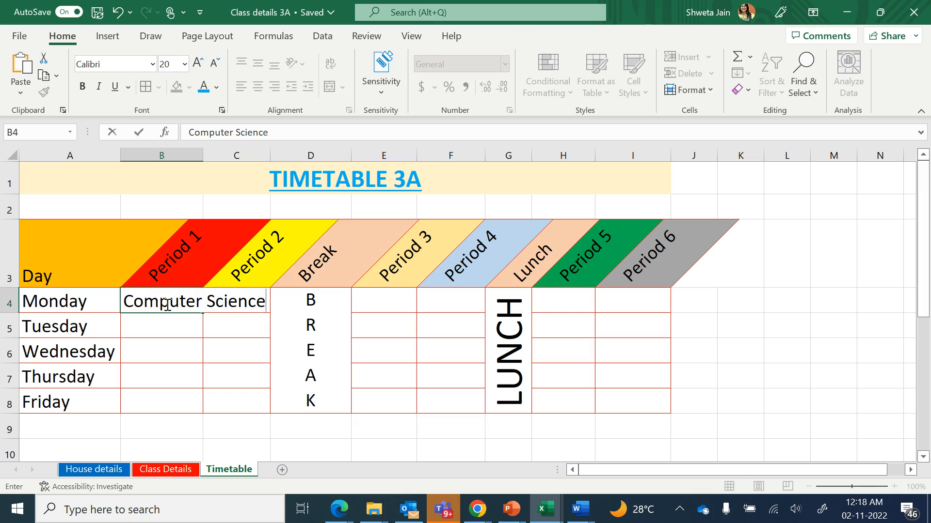
pyautogui.press('Return')
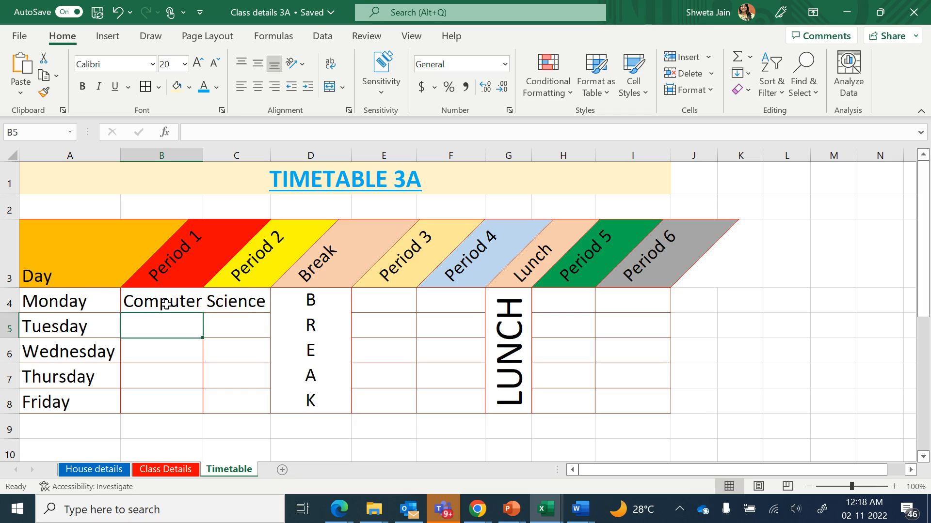
# Wrap the text in B4 and widen column B slightly so Computer Science fits on two lines
pyautogui.click(166, 302)
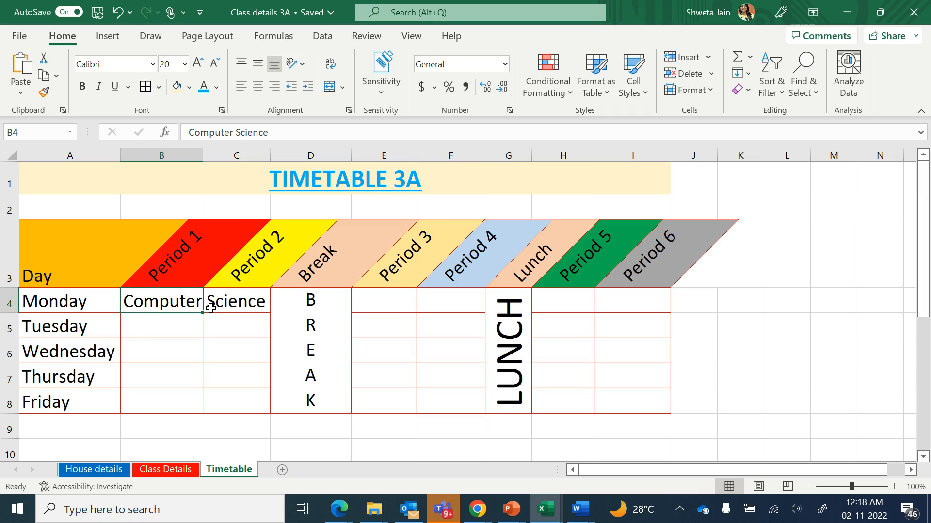
pyautogui.click(230, 303)
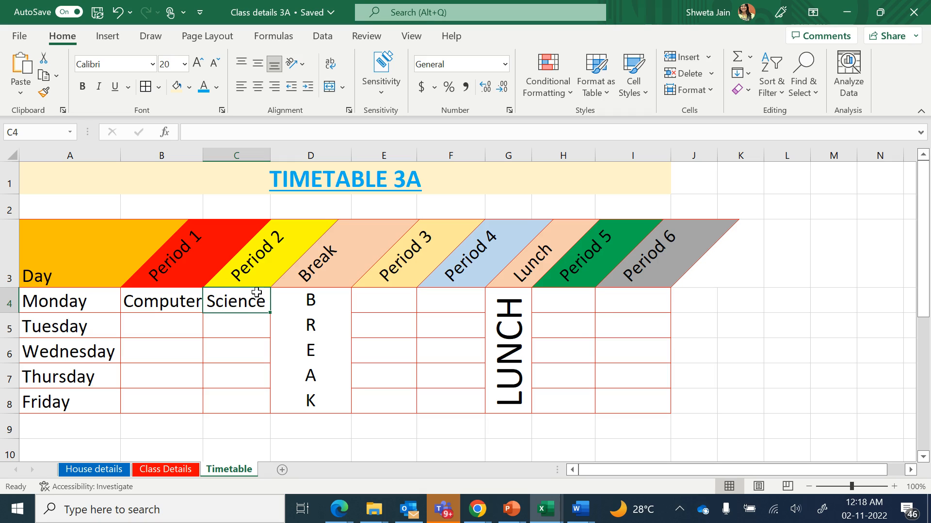
pyautogui.click(166, 298)
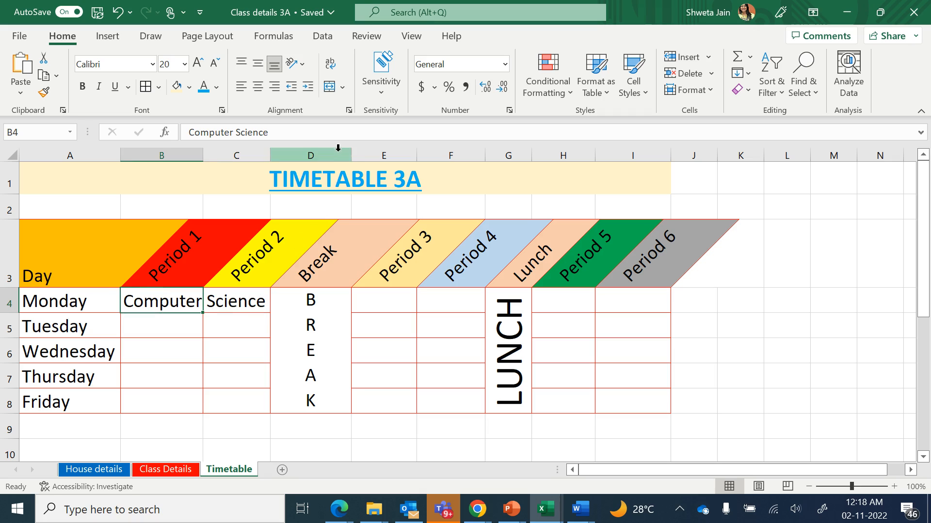
pyautogui.click(331, 66)
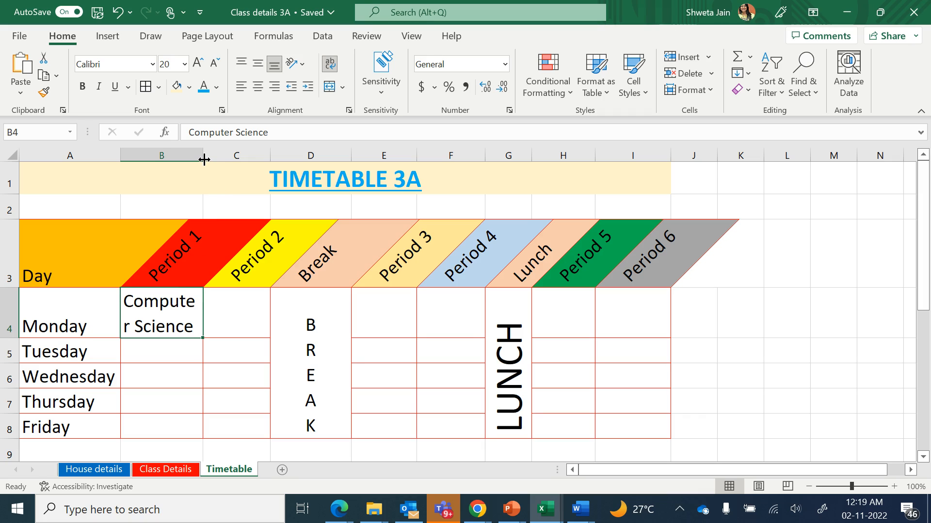
pyautogui.moveTo(204, 159); pyautogui.dragTo(213, 159)
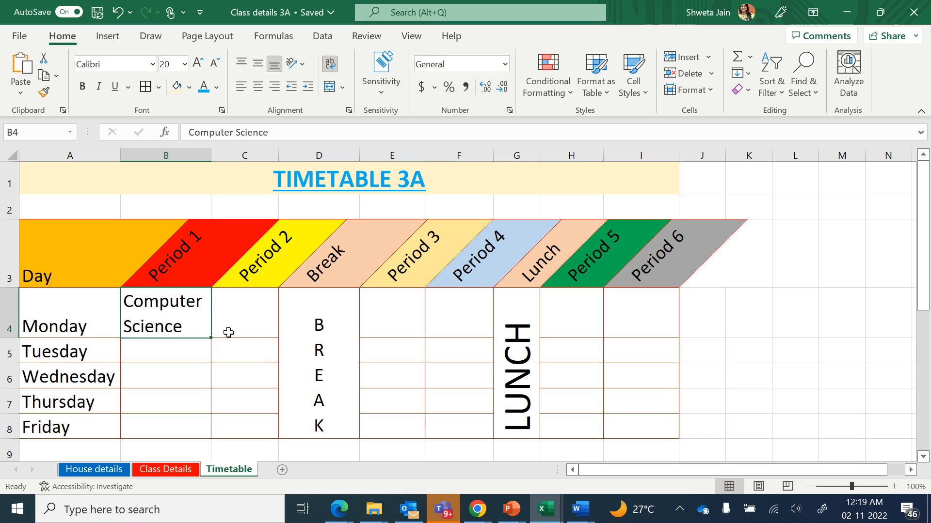
# Copy the Computer Science entry from B4 into E6 for Wednesday's third period
pyautogui.click(381, 380)
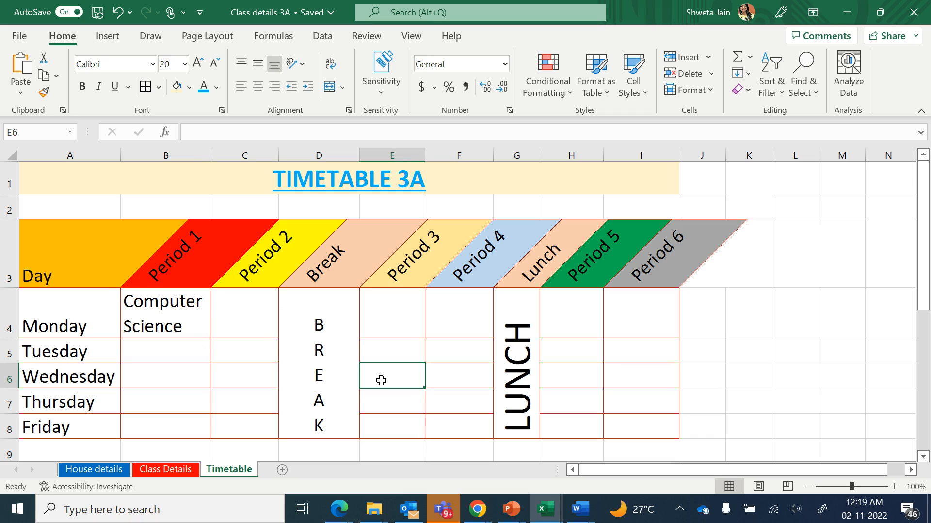
pyautogui.click(193, 316)
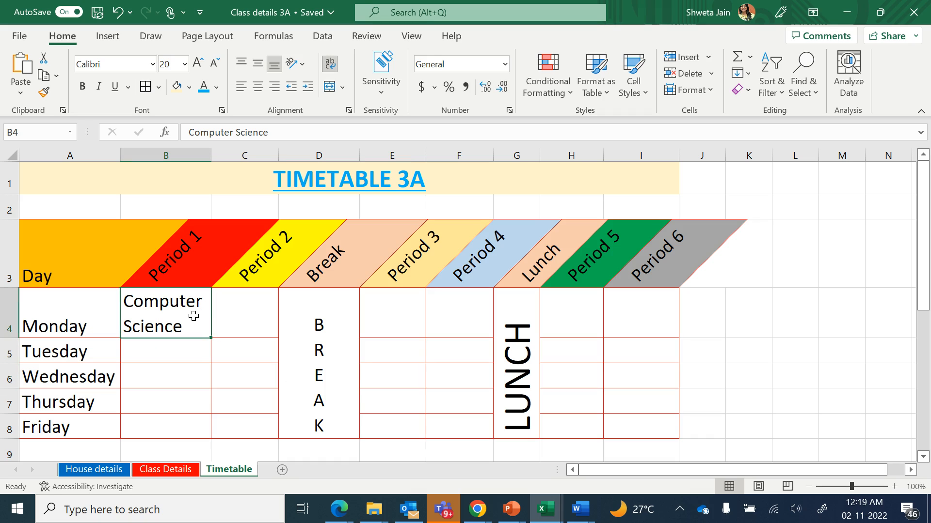
pyautogui.click(46, 82)
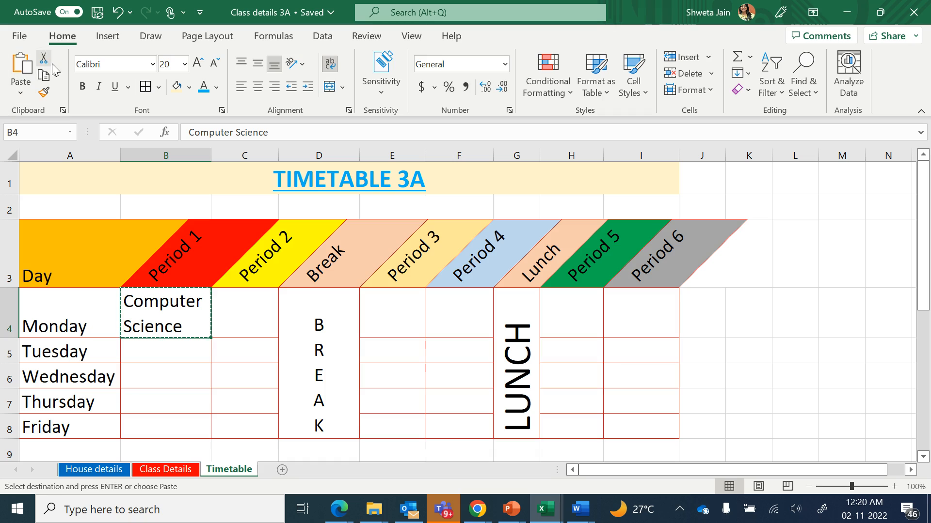
pyautogui.click(403, 383)
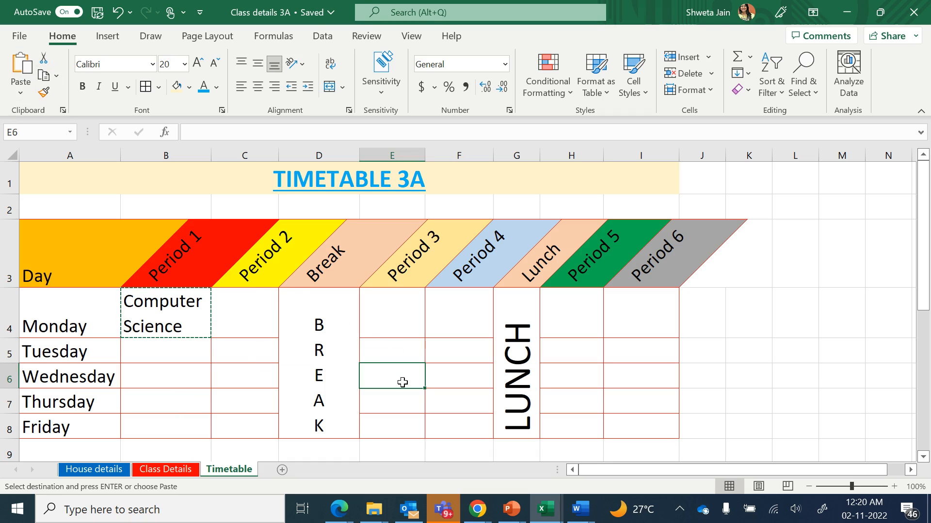
pyautogui.click(19, 72)
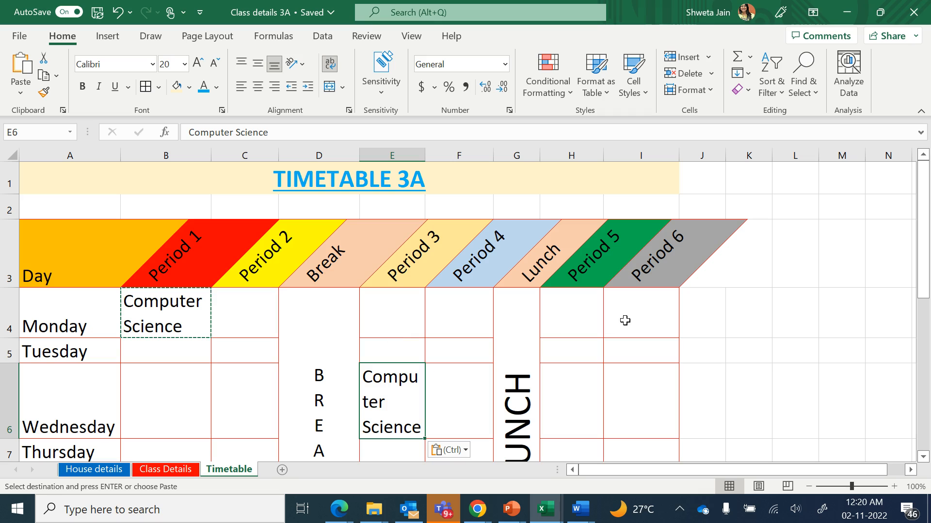
pyautogui.scroll(-2, 508, 437)
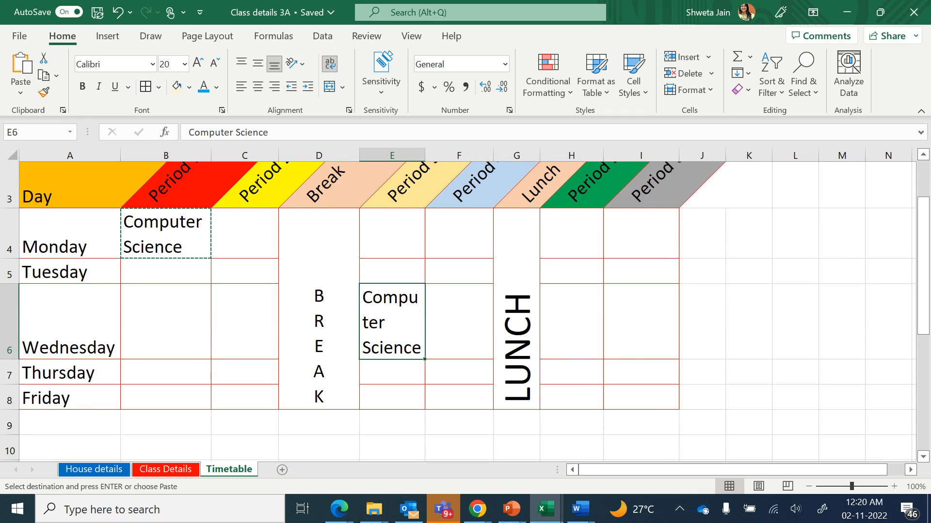
pyautogui.click(630, 401)
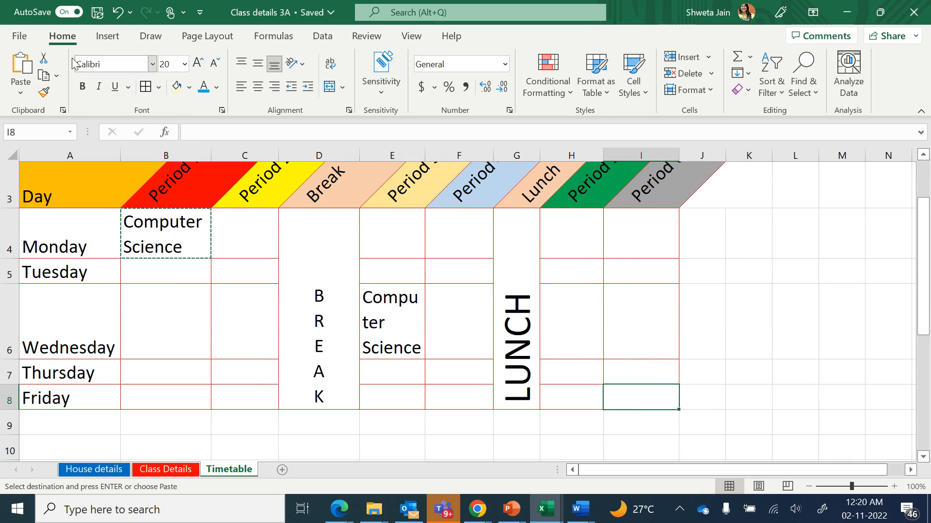
pyautogui.click(20, 68)
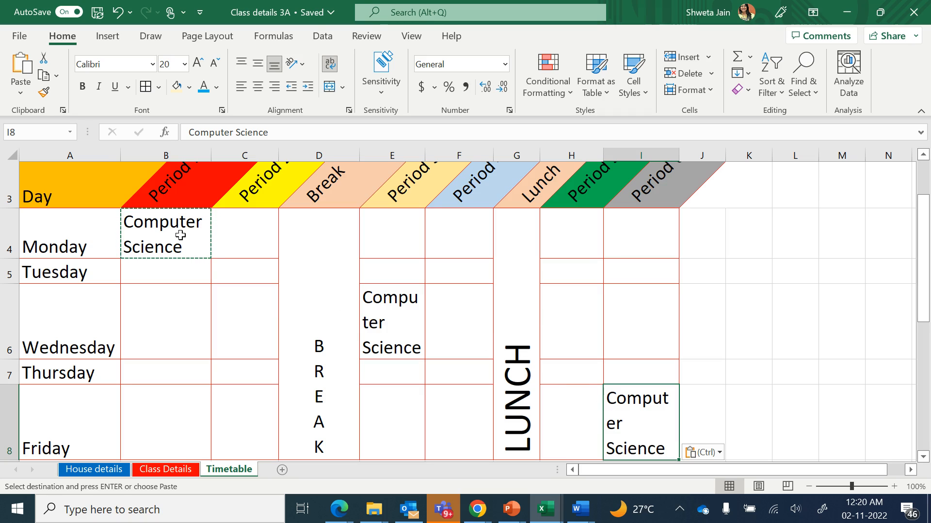
pyautogui.press('Escape')
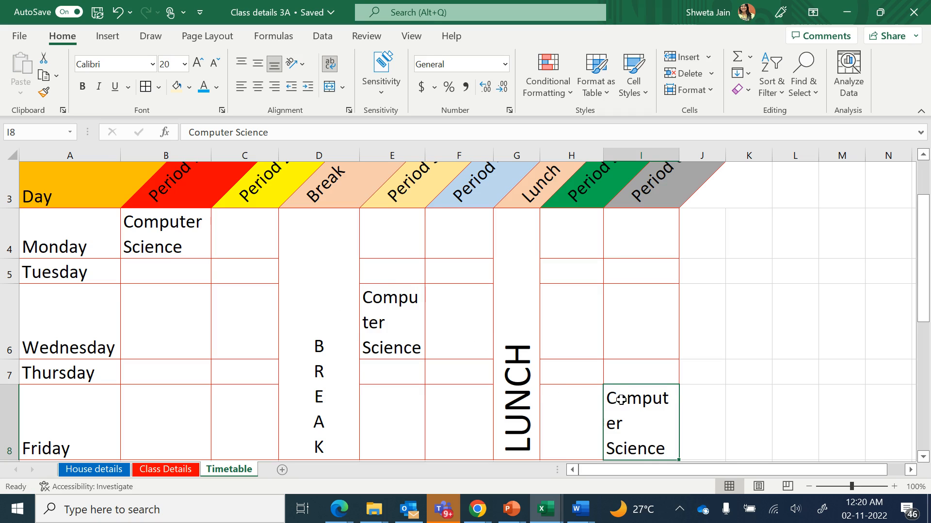
pyautogui.press('Delete')
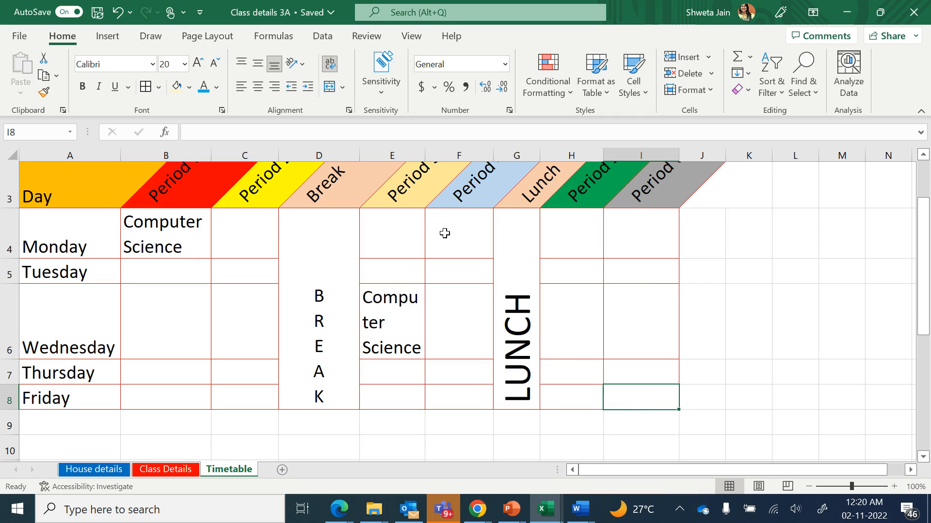
# Widen column E slightly and move the Computer Science entry from E6 to H6 for Wednesday's fifth period
pyautogui.moveTo(425, 155); pyautogui.dragTo(439, 156)
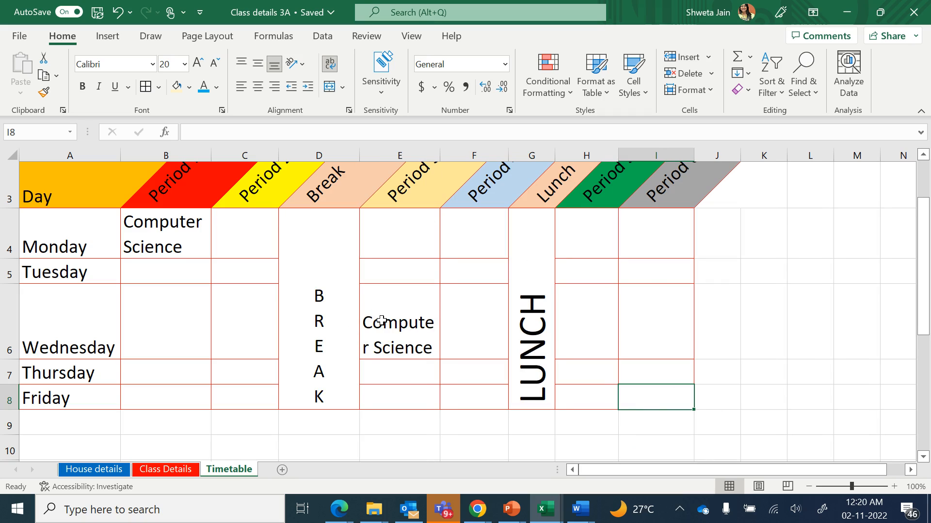
pyautogui.click(395, 334)
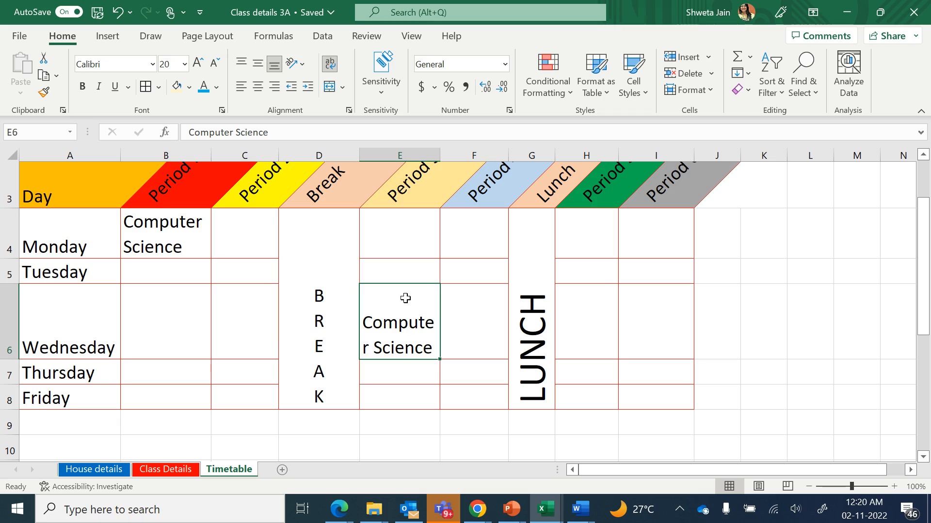
pyautogui.click(602, 322)
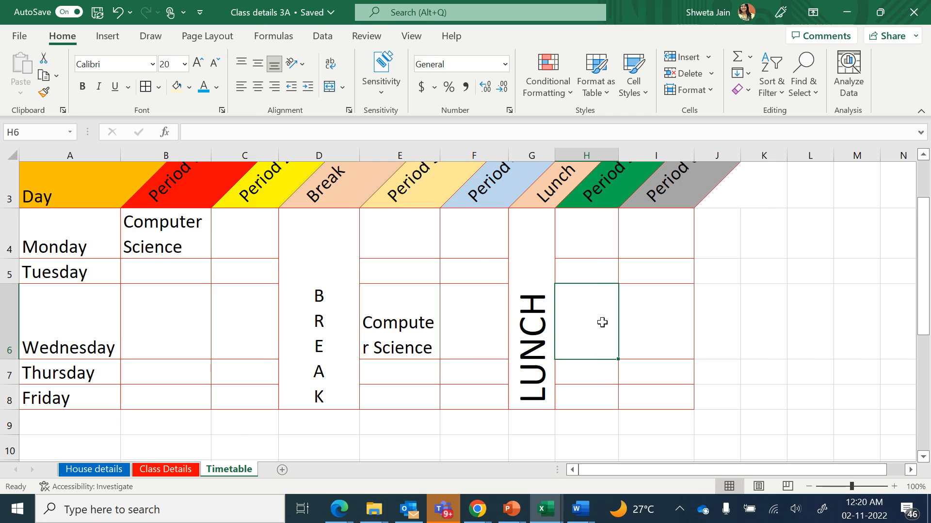
pyautogui.click(395, 332)
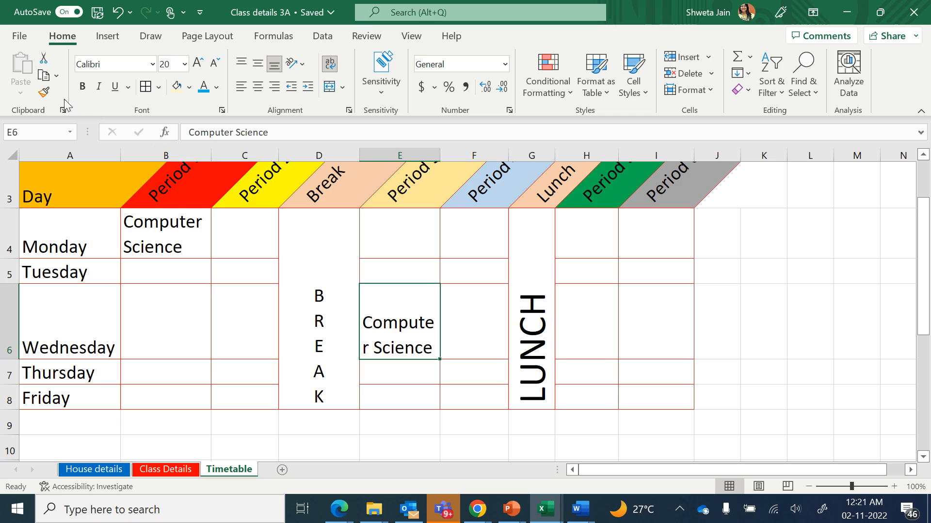
pyautogui.click(43, 59)
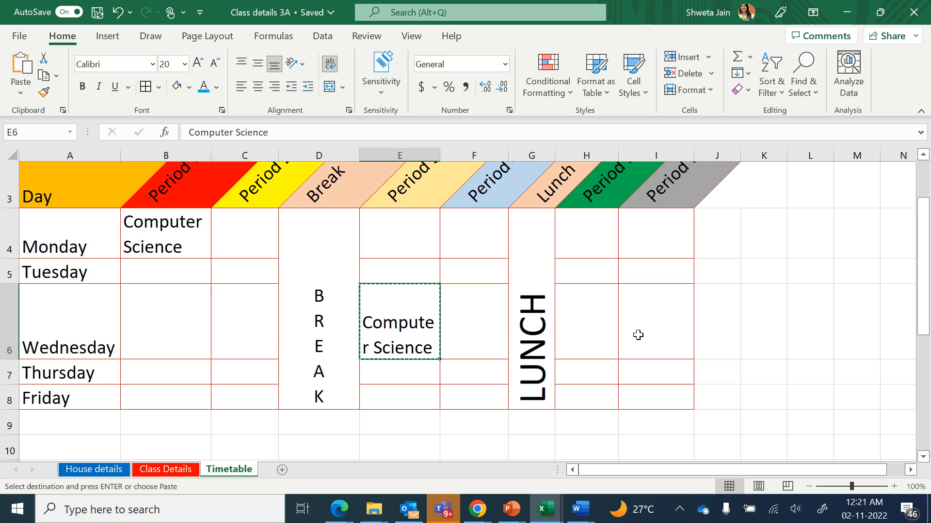
pyautogui.click(580, 328)
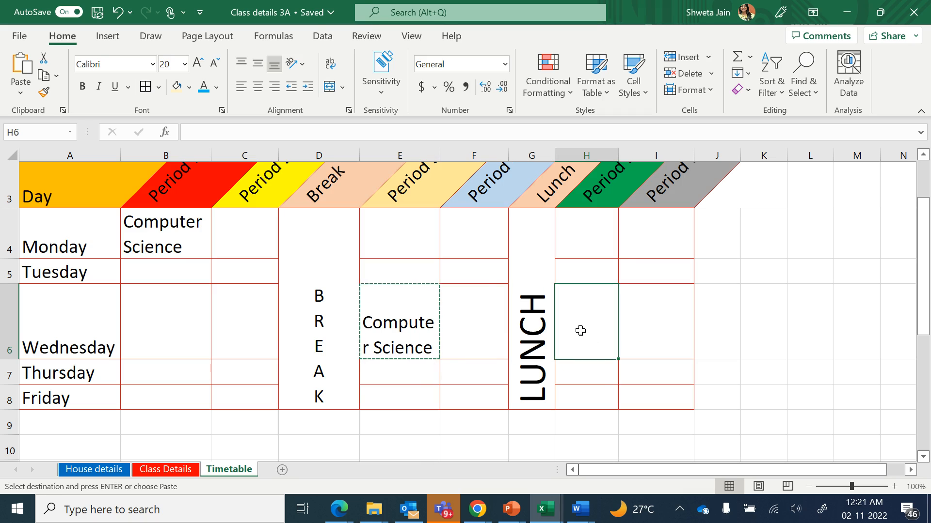
pyautogui.click(20, 65)
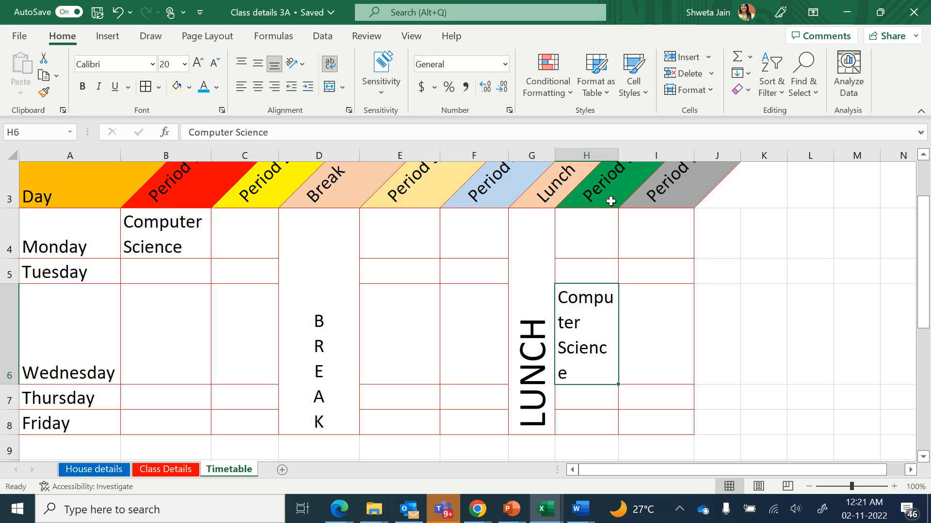
# Widen column H so the Computer Science entry in H6 fits on two lines
pyautogui.moveTo(619, 155); pyautogui.dragTo(646, 155)
pyautogui.doubleClick(619, 155)
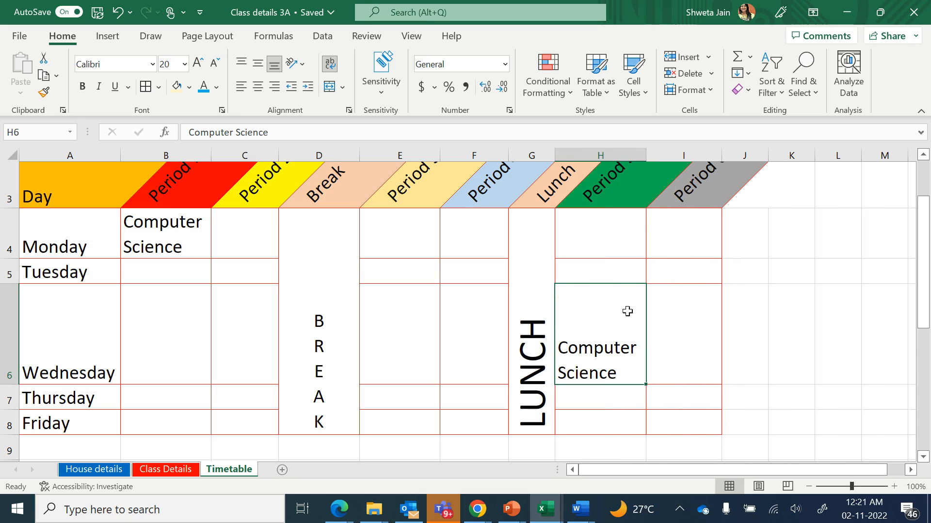
pyautogui.click(667, 342)
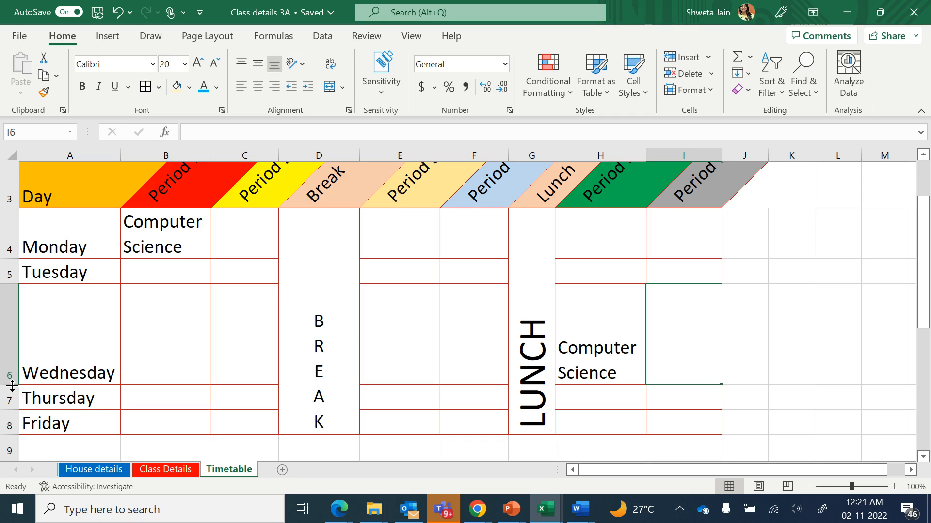
# Reduce the height of the Wednesday row 6 to about two text lines
pyautogui.moveTo(12, 386); pyautogui.dragTo(9, 334)
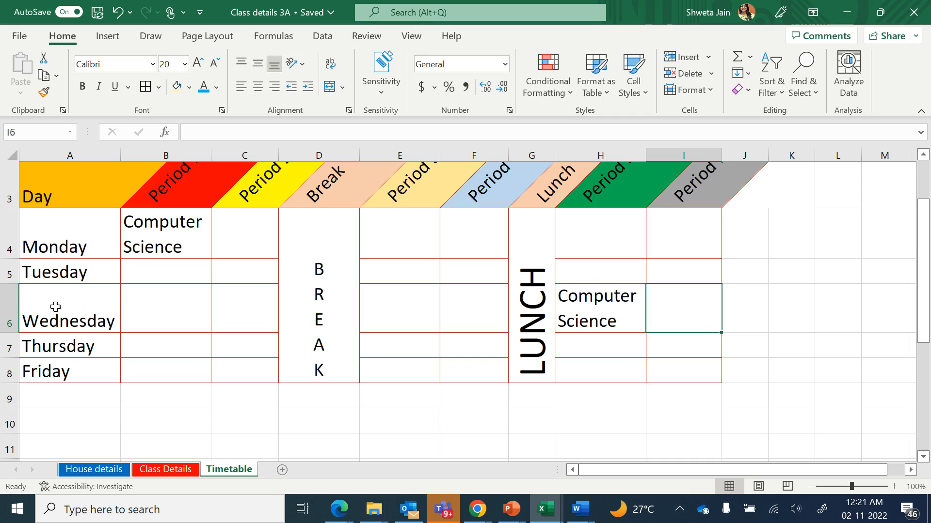
pyautogui.click(11, 322)
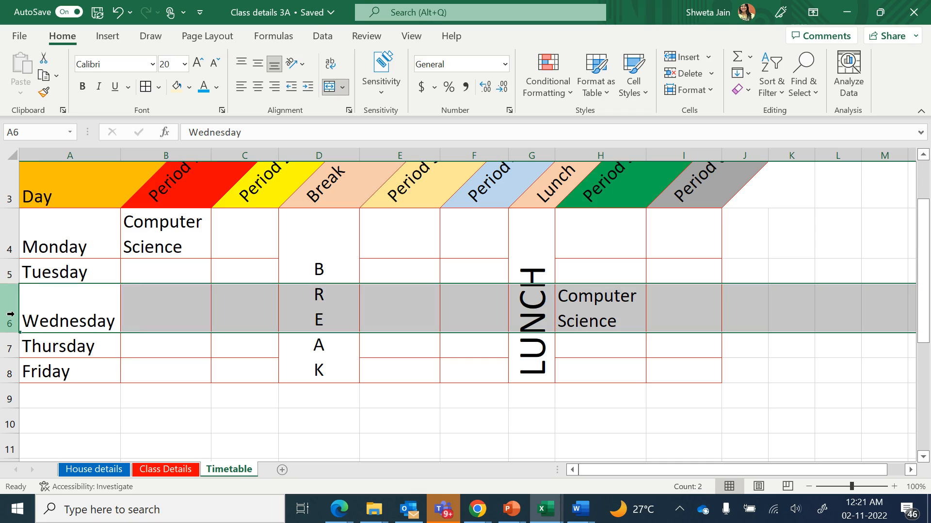
pyautogui.click(118, 370)
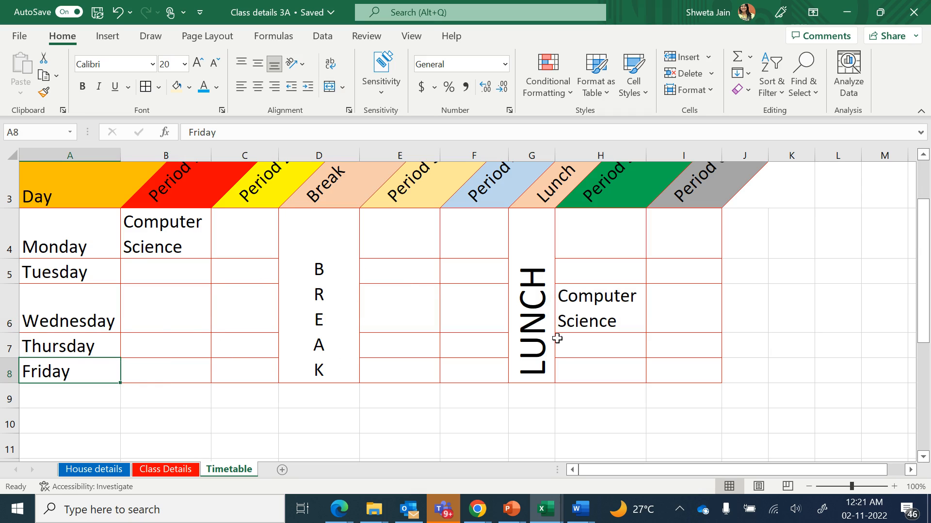
# Review the title, angled period headings and merged Break and Lunch cells across the timetable
pyautogui.scroll(3, 557, 338)
pyautogui.scroll(-3, 534, 338)
pyautogui.scroll(2, 508, 338)
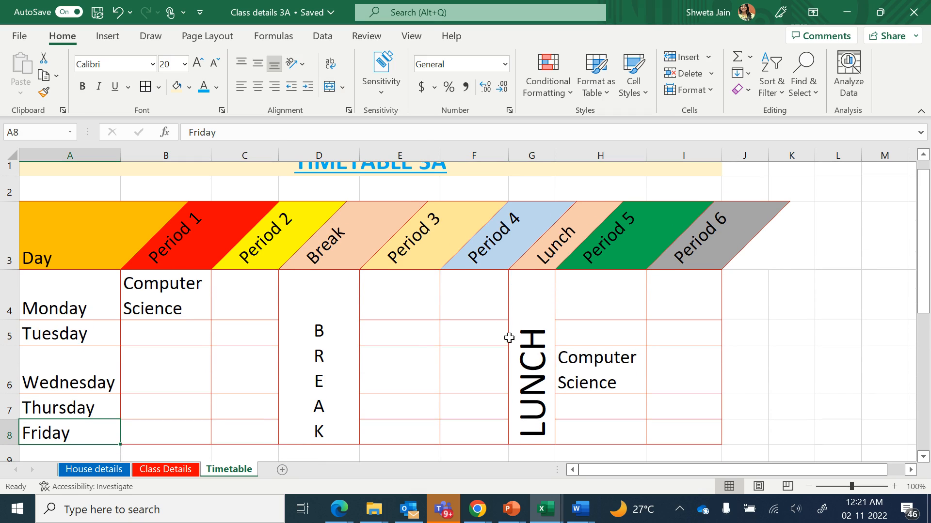
pyautogui.scroll(1, 366, 323)
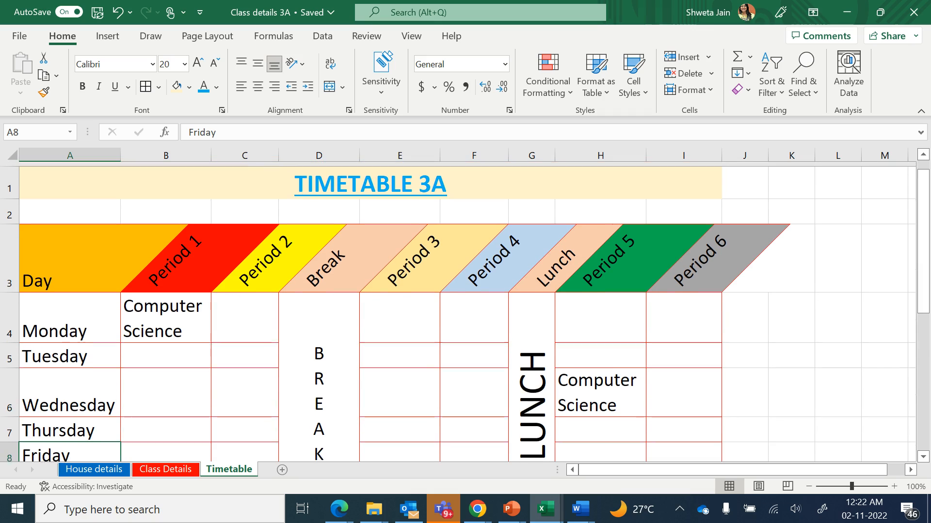
pyautogui.scroll(-1, 395, 146)
pyautogui.click(371, 177)
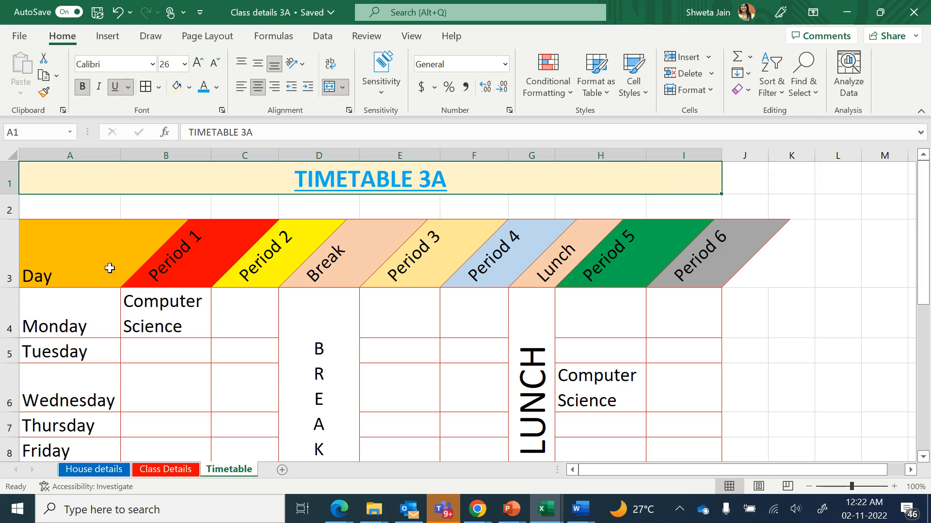
pyautogui.click(199, 247)
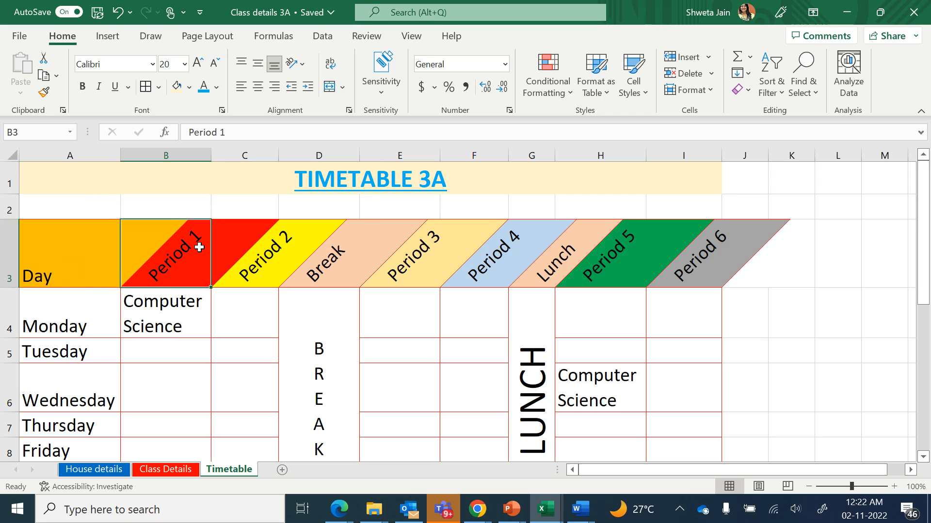
pyautogui.click(277, 255)
pyautogui.click(362, 266)
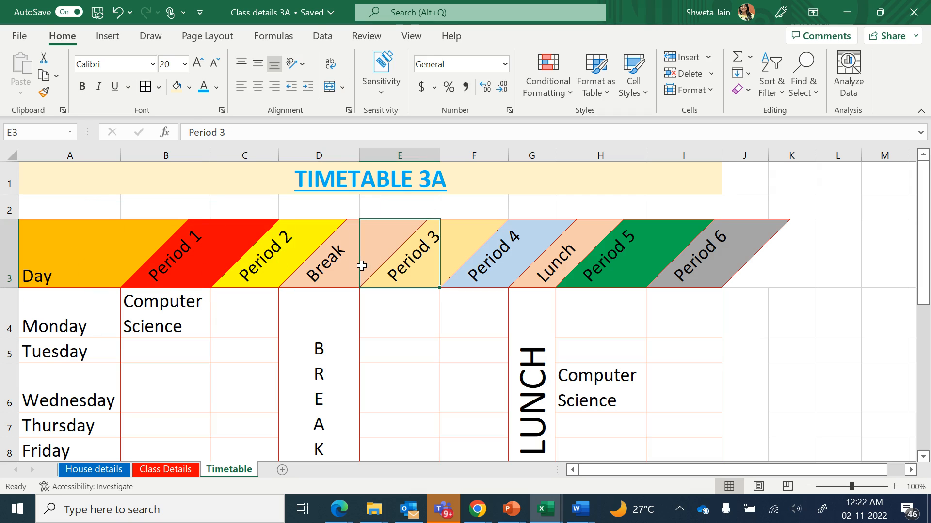
pyautogui.click(303, 67)
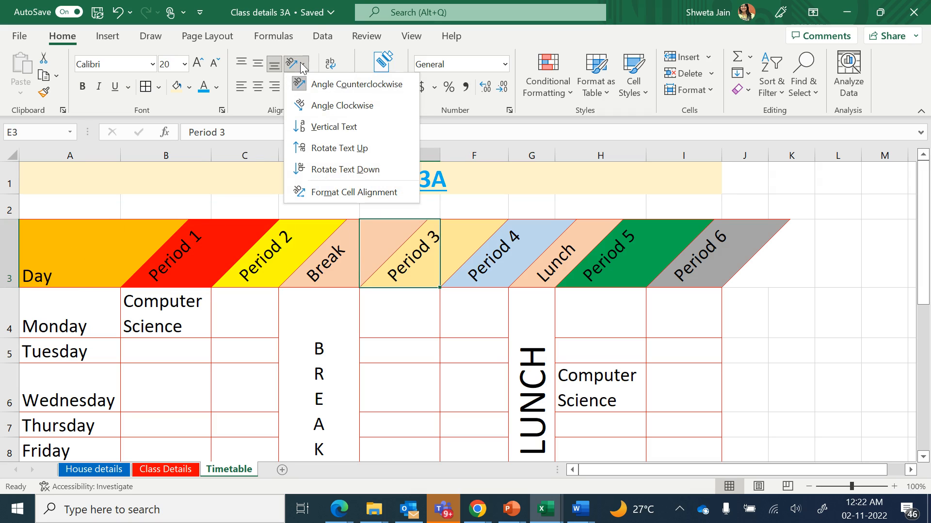
pyautogui.click(333, 370)
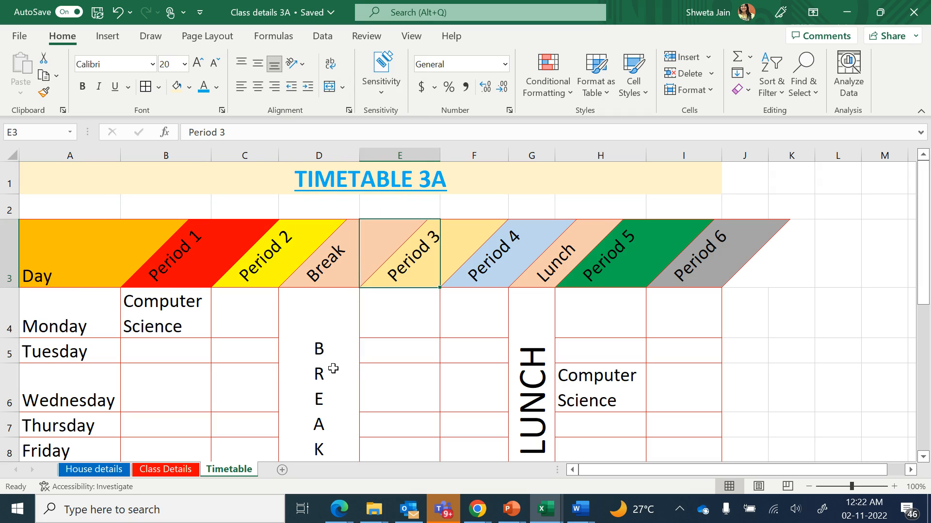
pyautogui.click(333, 370)
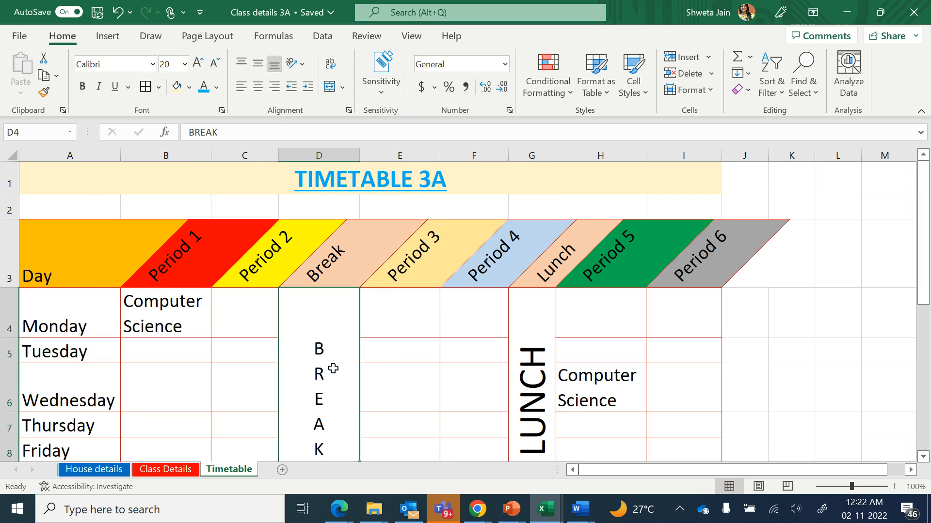
pyautogui.click(537, 381)
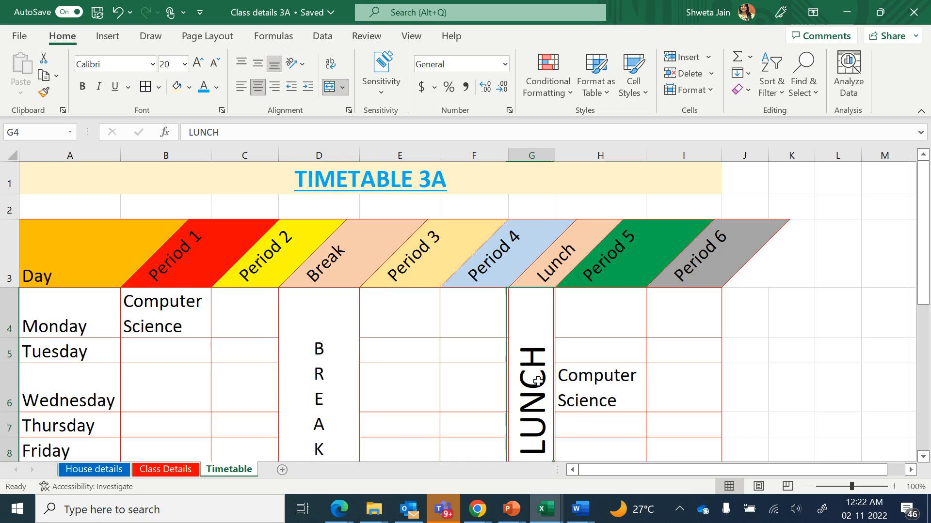
pyautogui.click(105, 327)
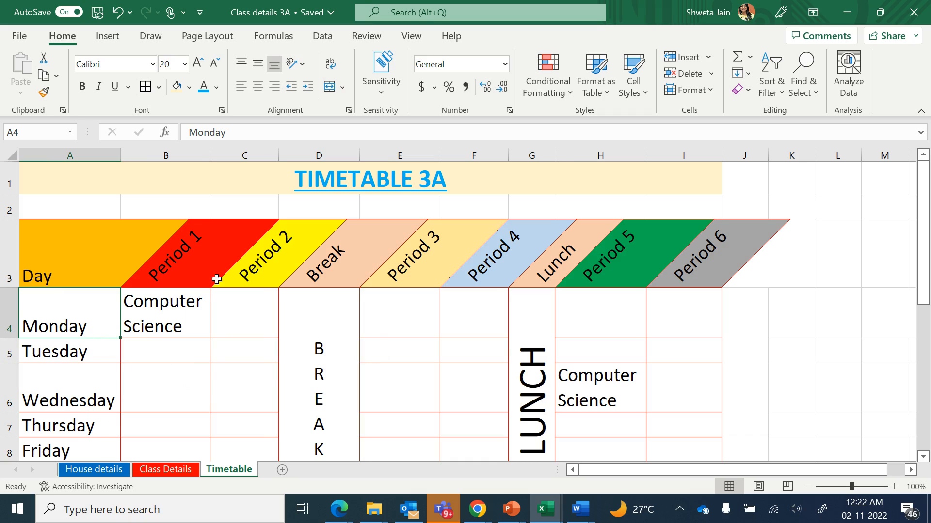
pyautogui.click(217, 253)
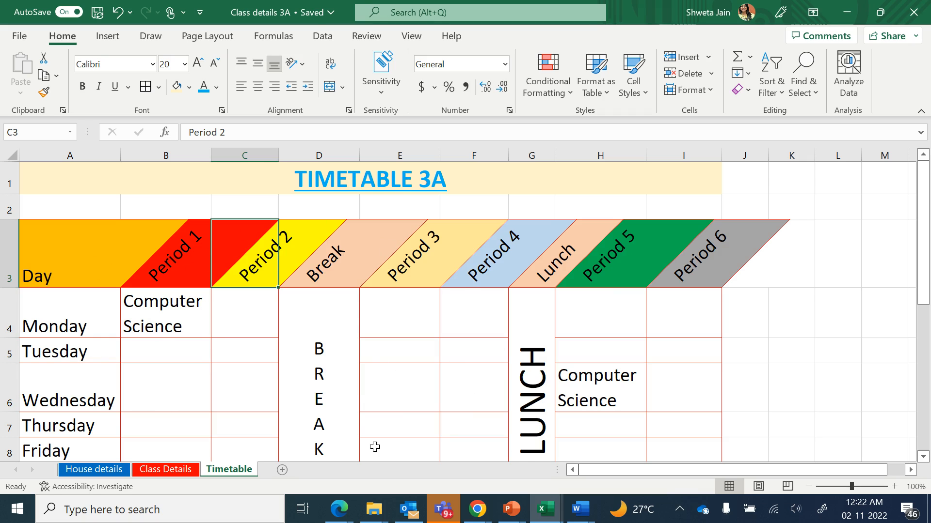
pyautogui.scroll(-1, 374, 447)
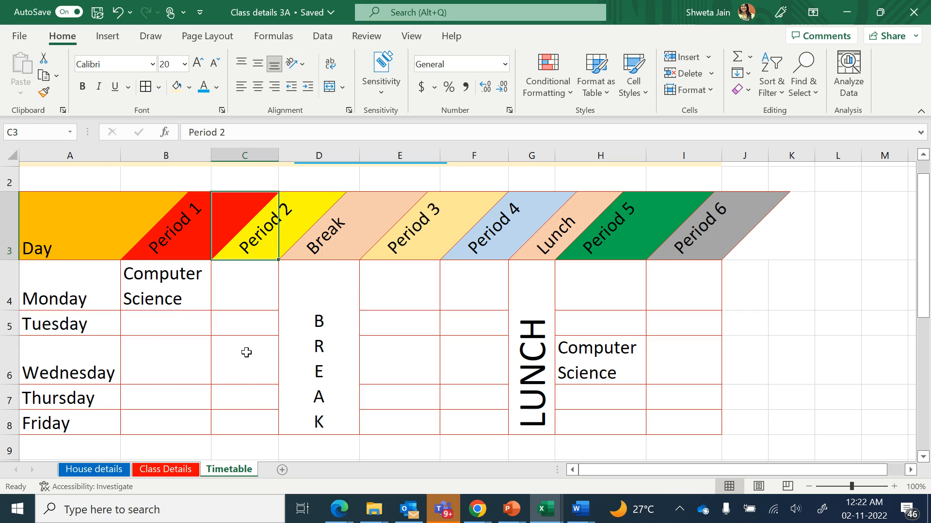
pyautogui.scroll(1, 301, 374)
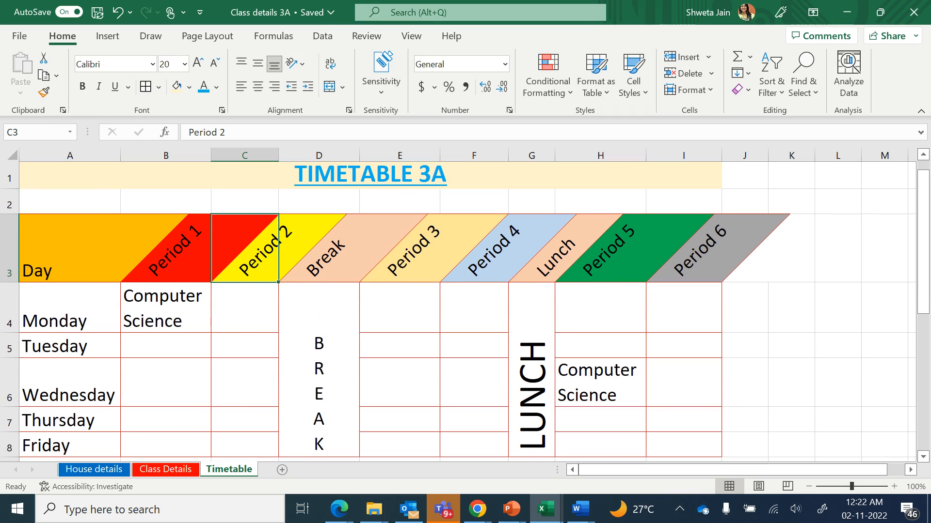
# Open the print preview and set the page orientation to landscape, then return to the sheet
pyautogui.click(21, 37)
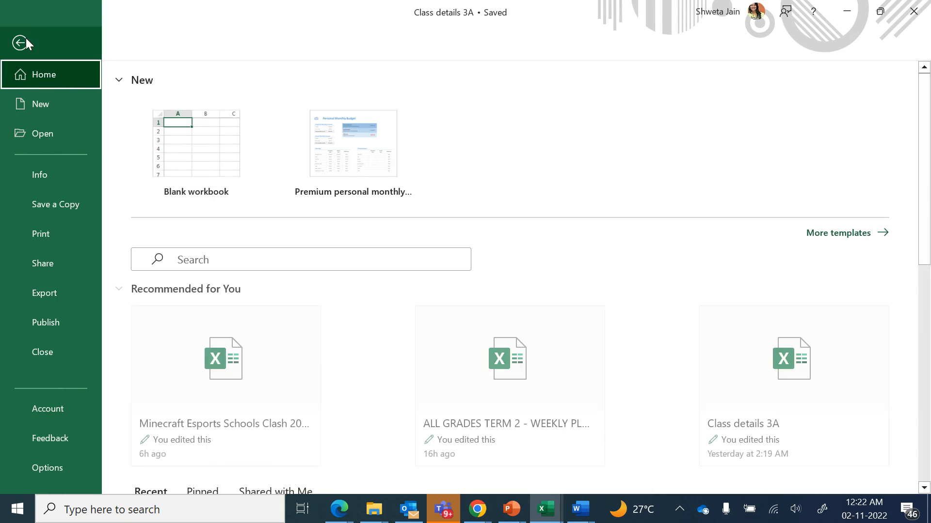
pyautogui.click(65, 231)
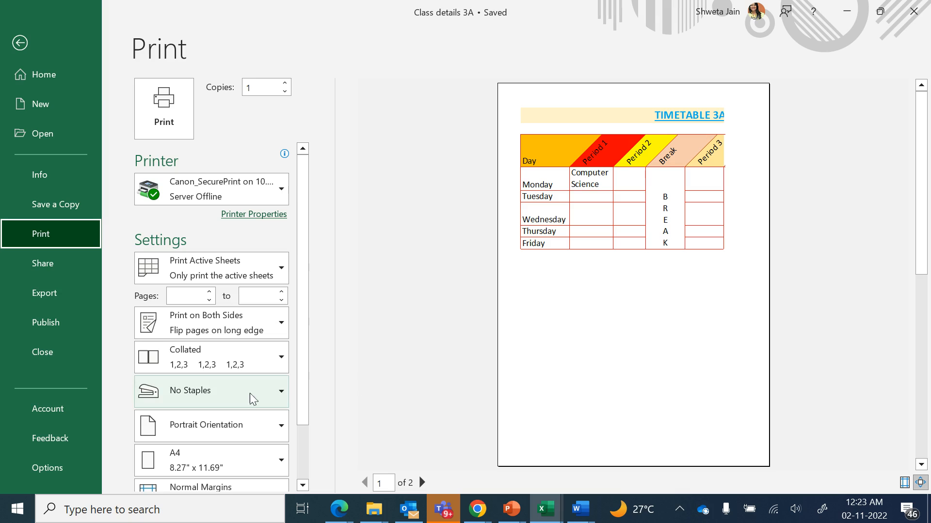
pyautogui.click(236, 440)
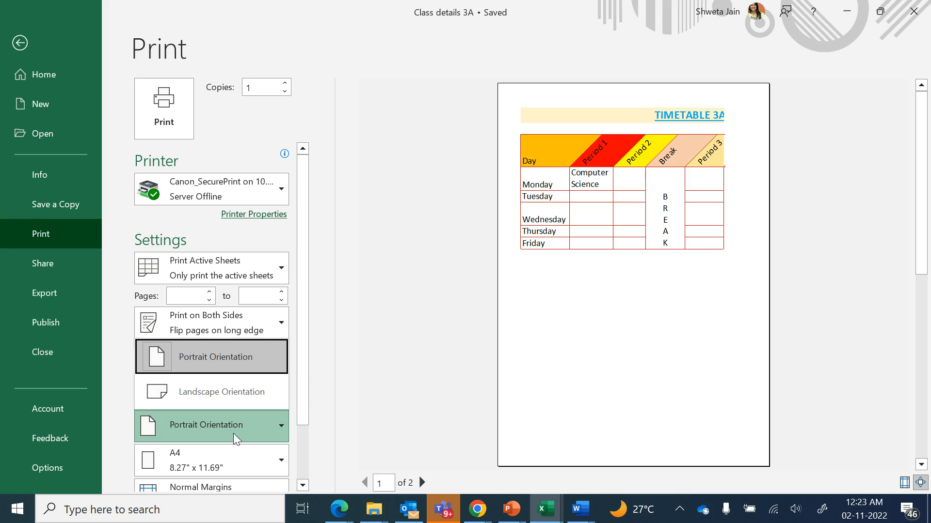
pyautogui.click(217, 401)
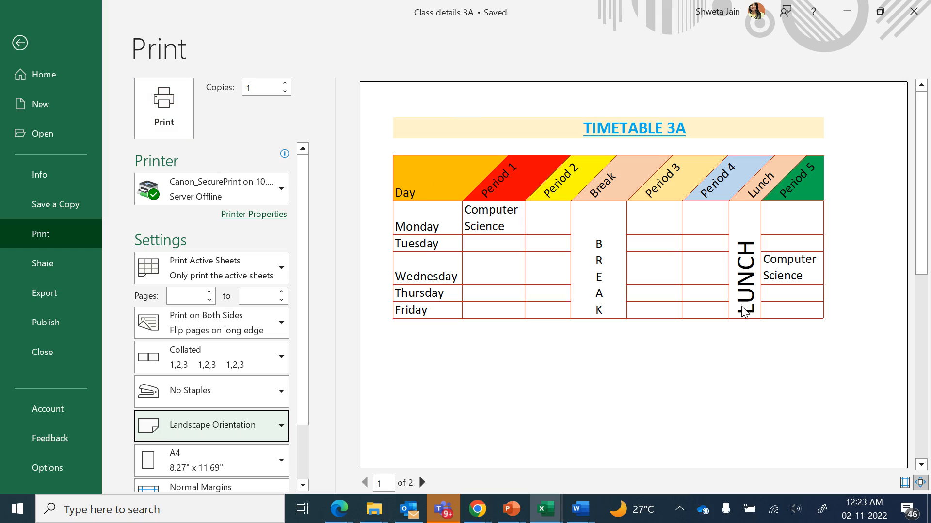
pyautogui.press('Escape')
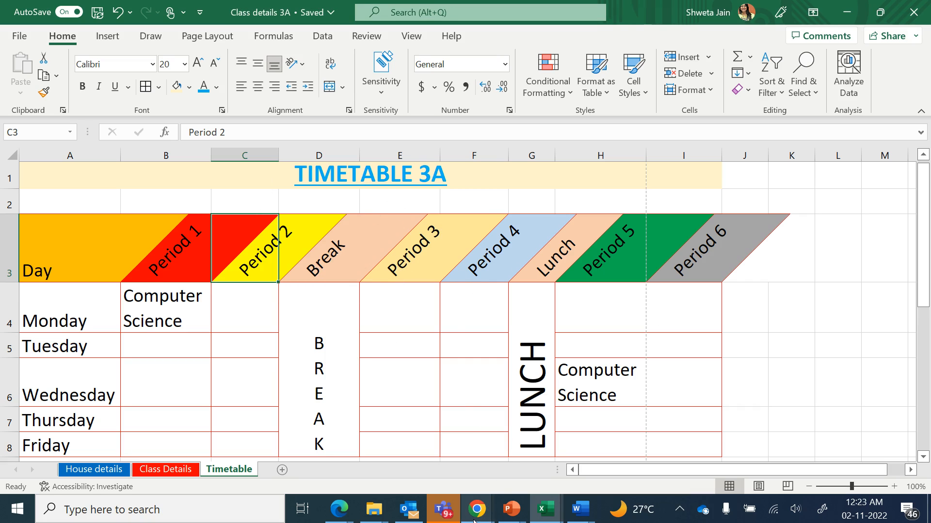
pyautogui.moveTo(475, 521)
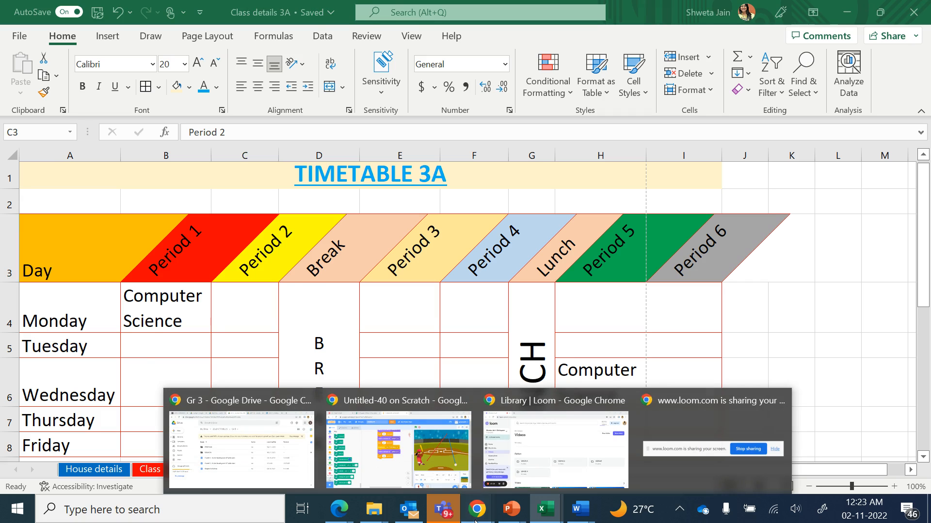